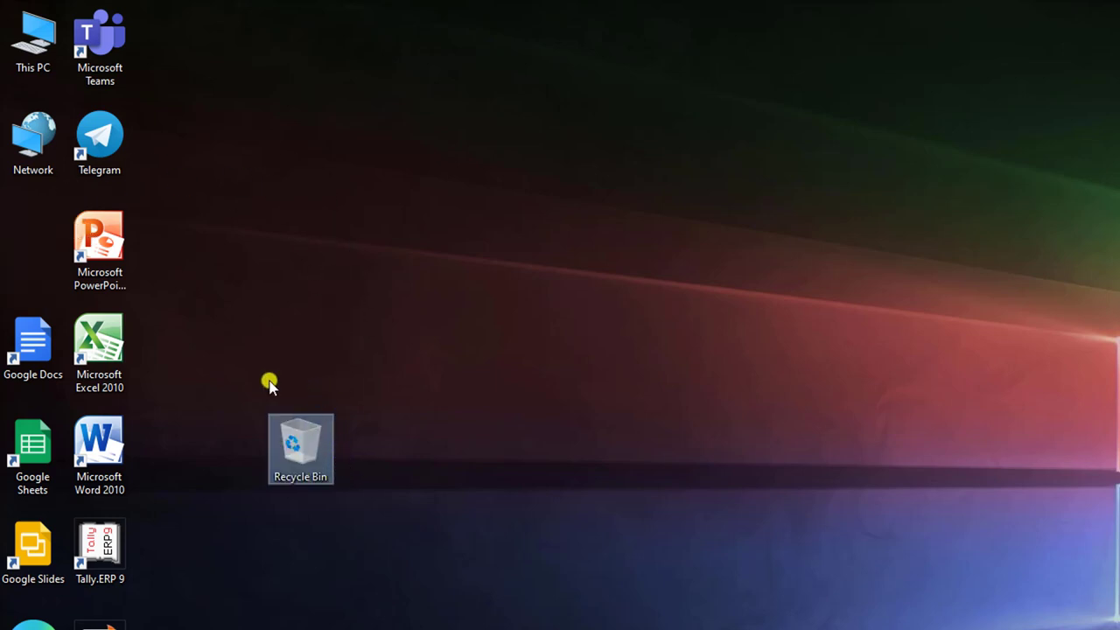
Move the Microsoft PowerPoint 2010 shortcut and the student folder to the empty desktop area near the Recycle Bin.
{"action": "left_click_drag", "start_coordinate": [100, 238], "coordinate": [402, 441]}
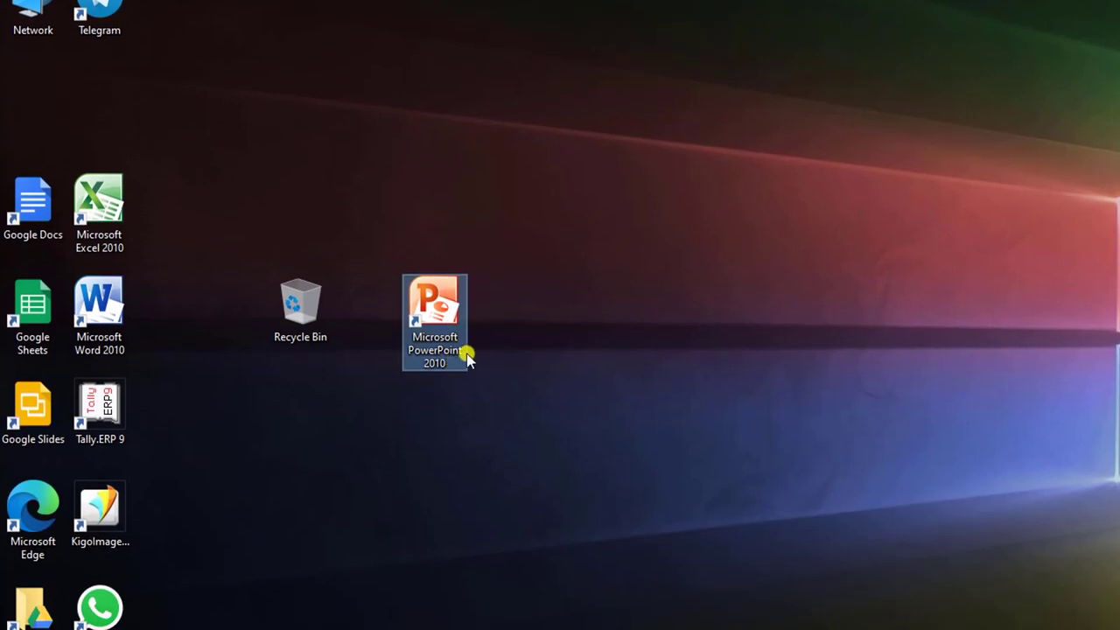
{"action": "left_click_drag", "start_coordinate": [175, 624], "coordinate": [376, 220]}
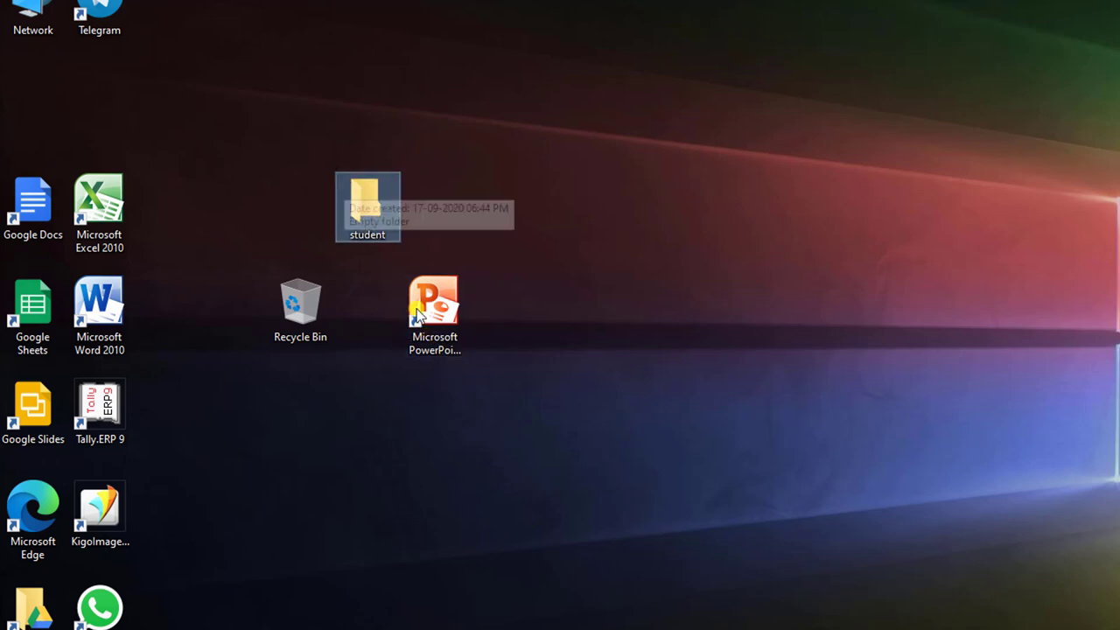
{"action": "left_click", "coordinate": [586, 381]}
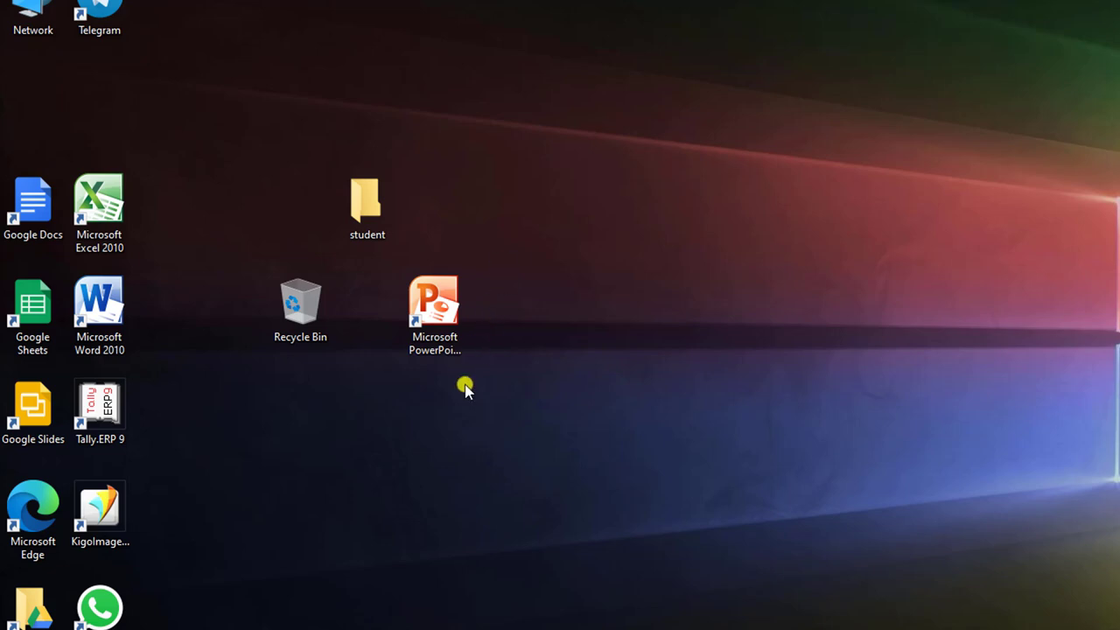
Delete the Microsoft PowerPoint 2010 shortcut and the student folder from the desktop.
{"action": "left_click", "coordinate": [446, 320]}
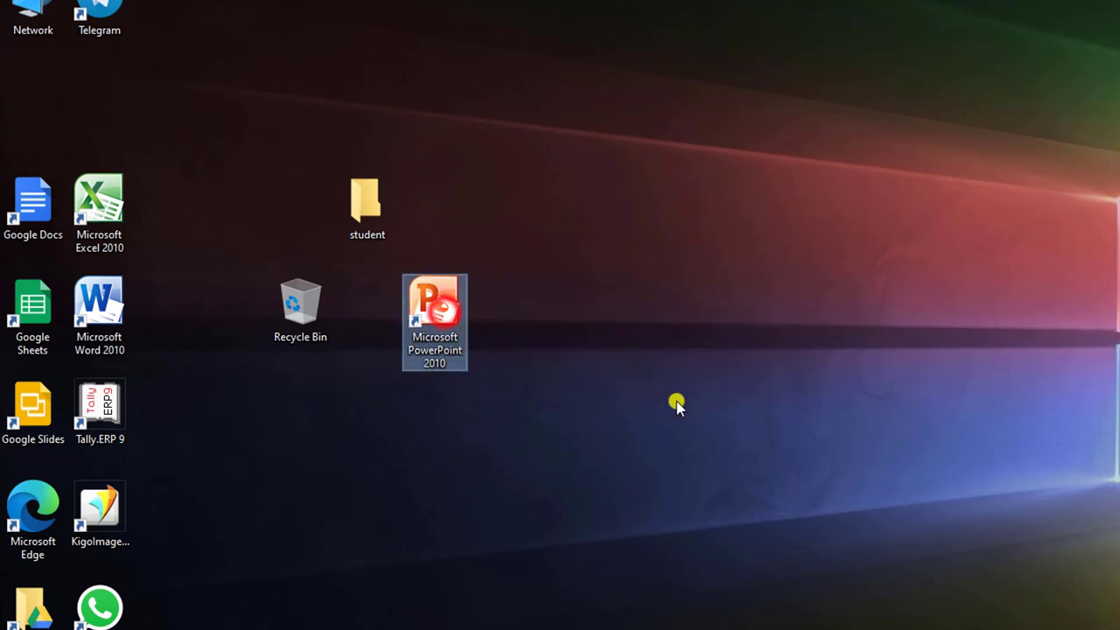
{"action": "key", "text": "Delete"}
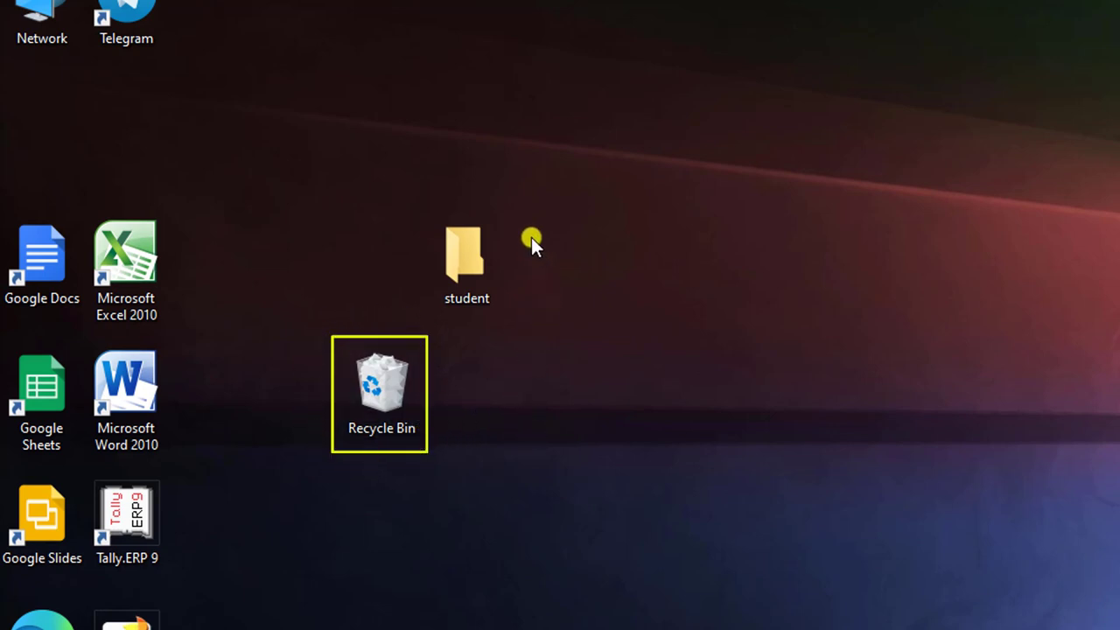
{"action": "left_click", "coordinate": [462, 258]}
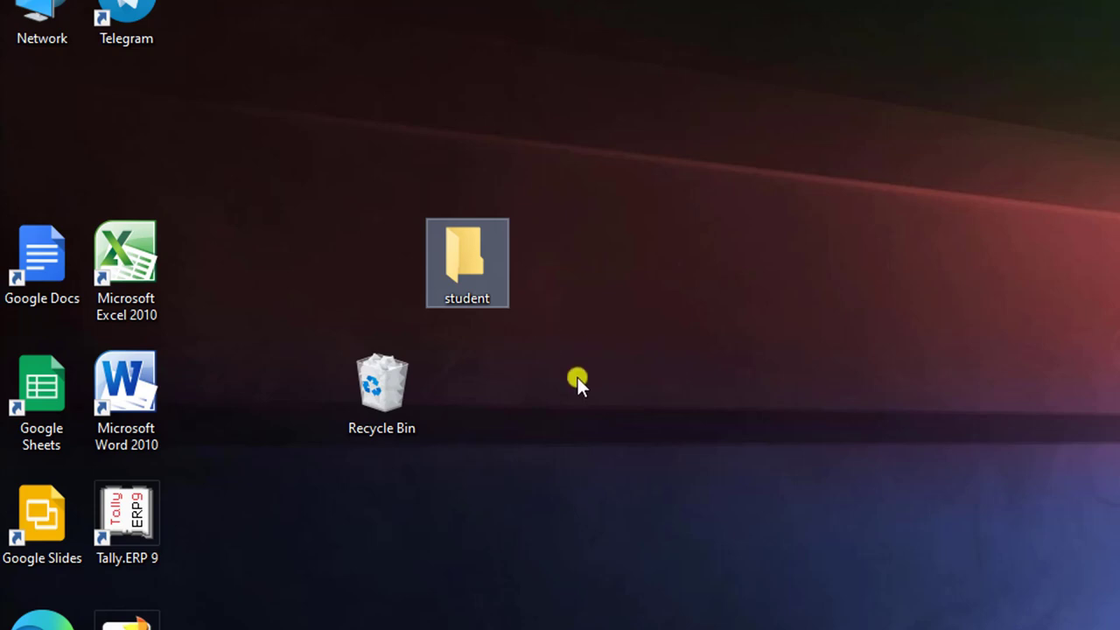
{"action": "right_click", "coordinate": [470, 273]}
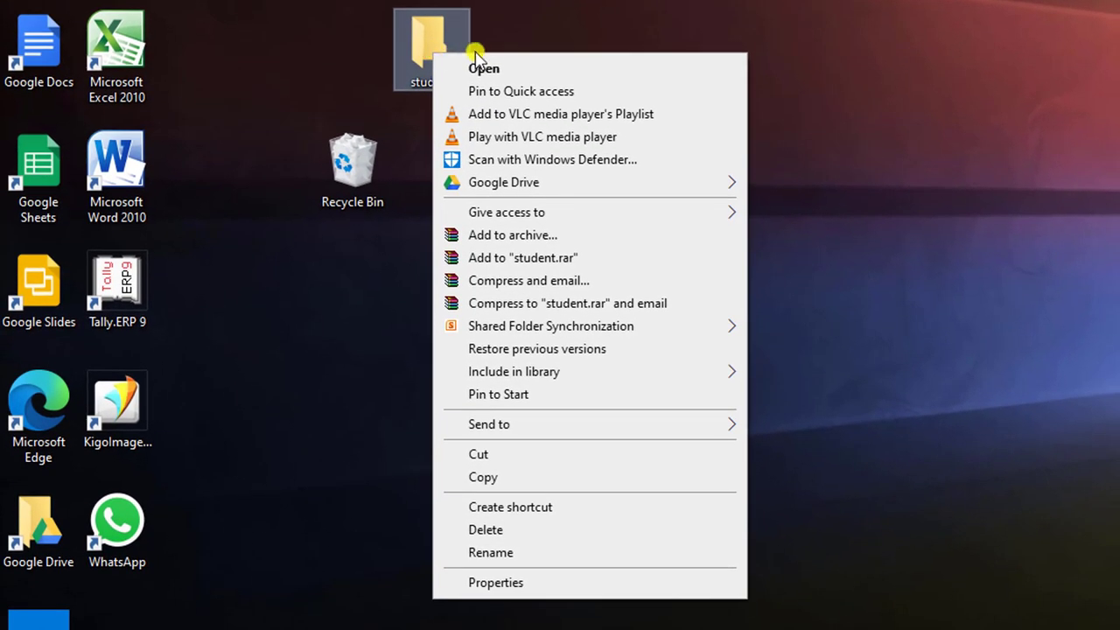
{"action": "left_click", "coordinate": [518, 532]}
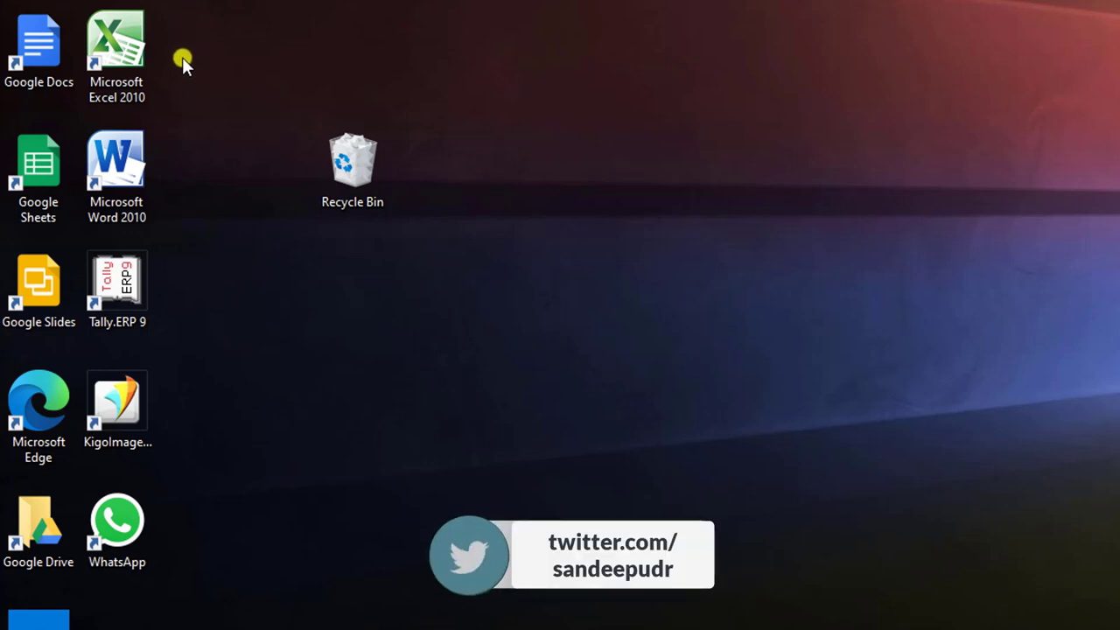
Select the Microsoft Excel 2010, Microsoft Word 2010 and Tally.ERP 9 shortcuts together and delete them from the desktop.
{"action": "left_click", "coordinate": [151, 45], "text": "ctrl"}
{"action": "left_click", "coordinate": [140, 171], "text": "ctrl"}
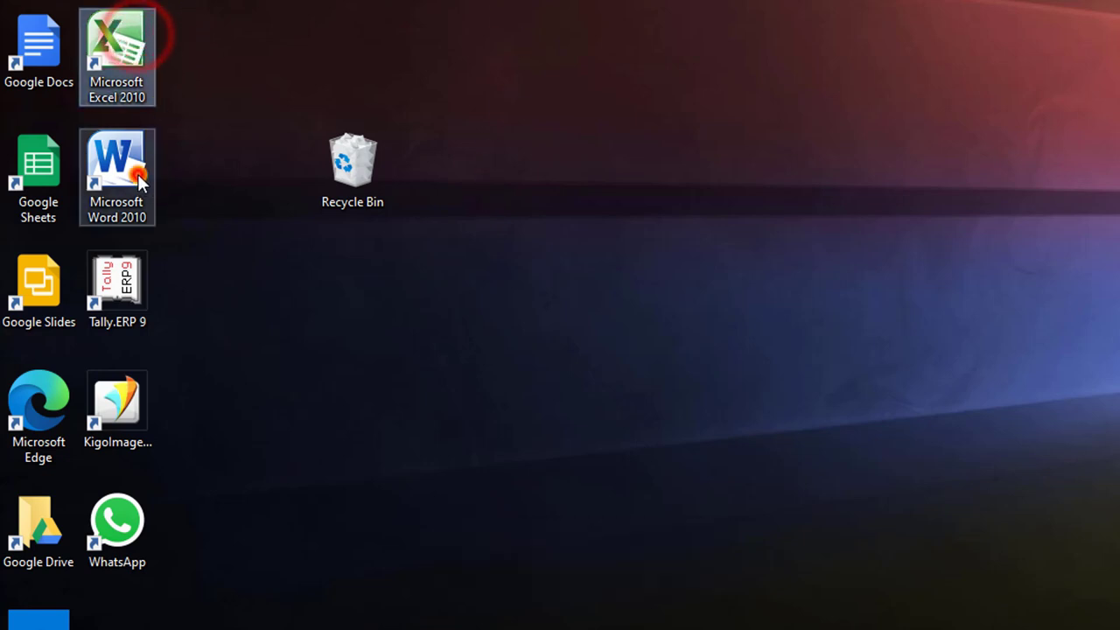
{"action": "left_click", "coordinate": [143, 299], "text": "ctrl"}
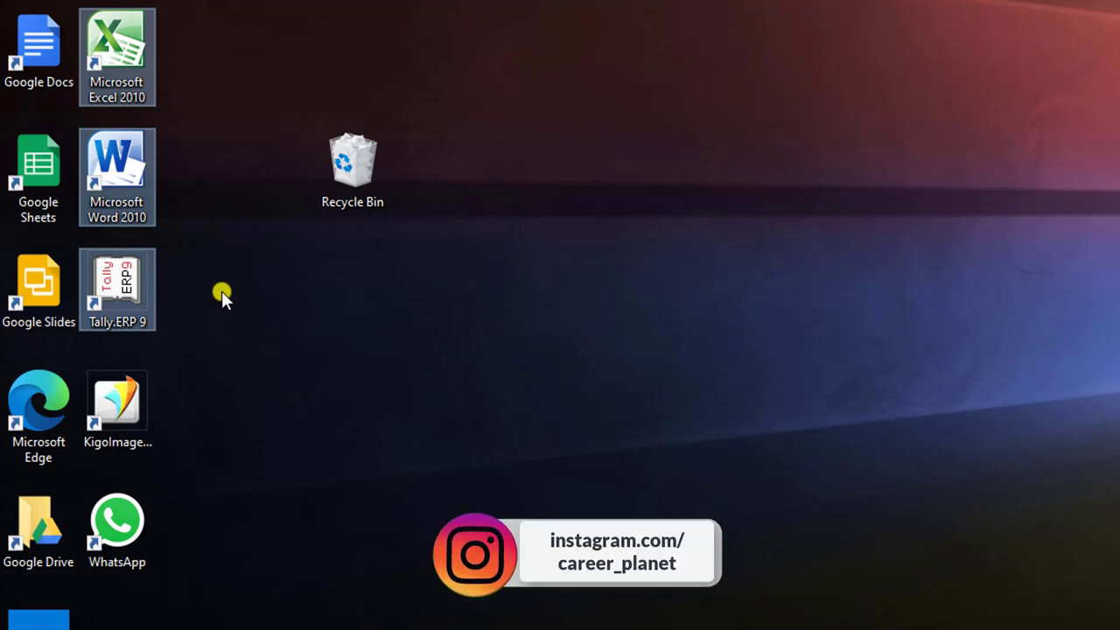
{"action": "key", "text": "Delete"}
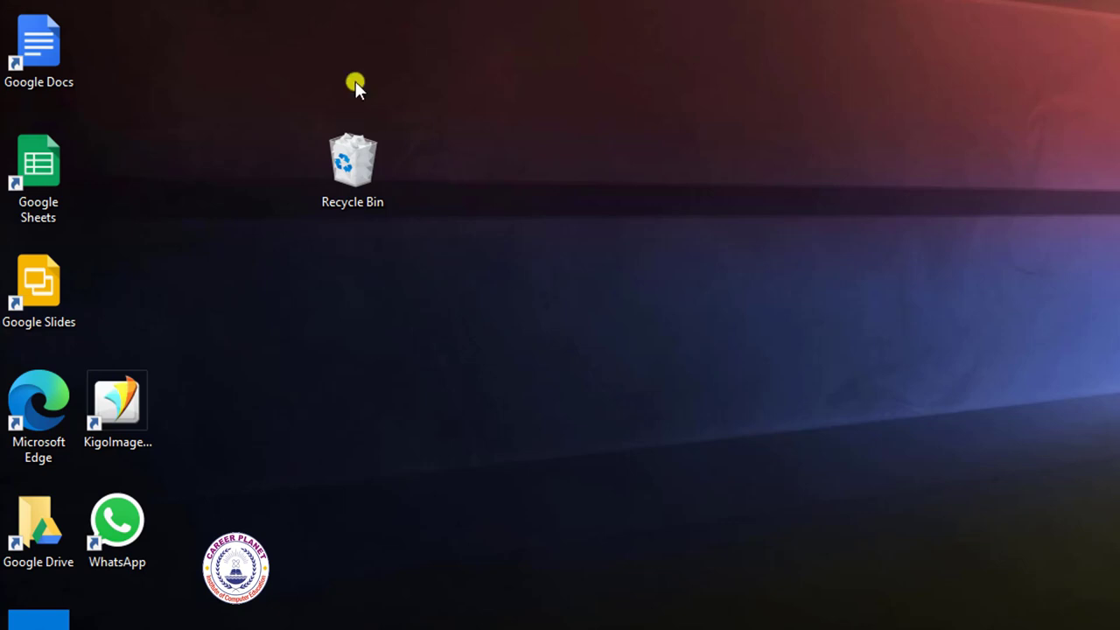
Enable the delete confirmation dialog in the Recycle Bin properties and apply the setting.
{"action": "left_click", "coordinate": [46, 51]}
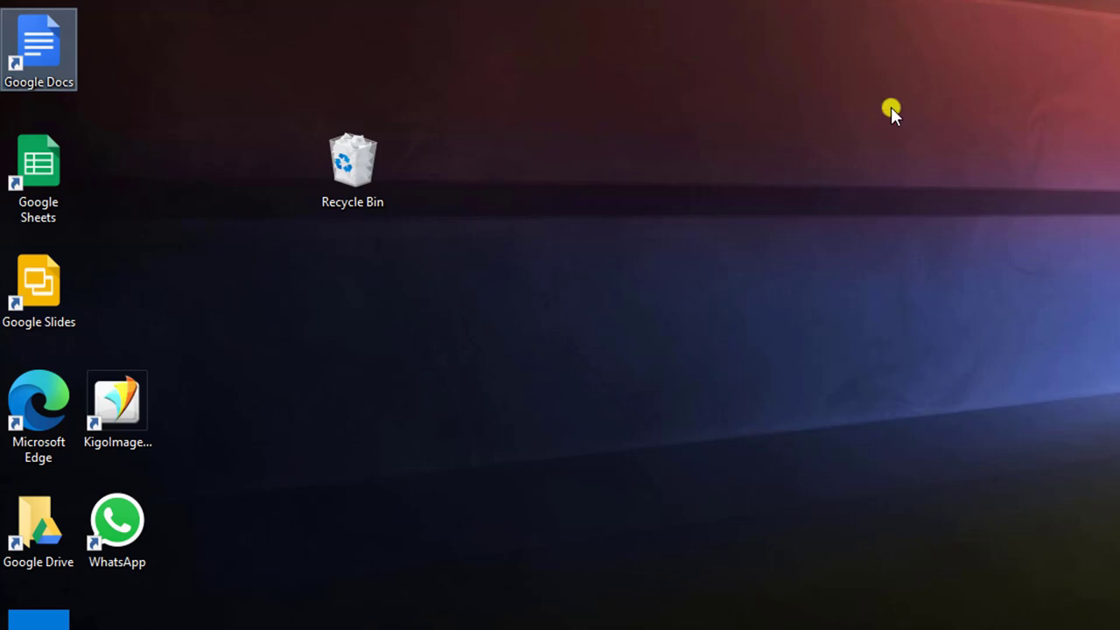
{"action": "left_click", "coordinate": [551, 173]}
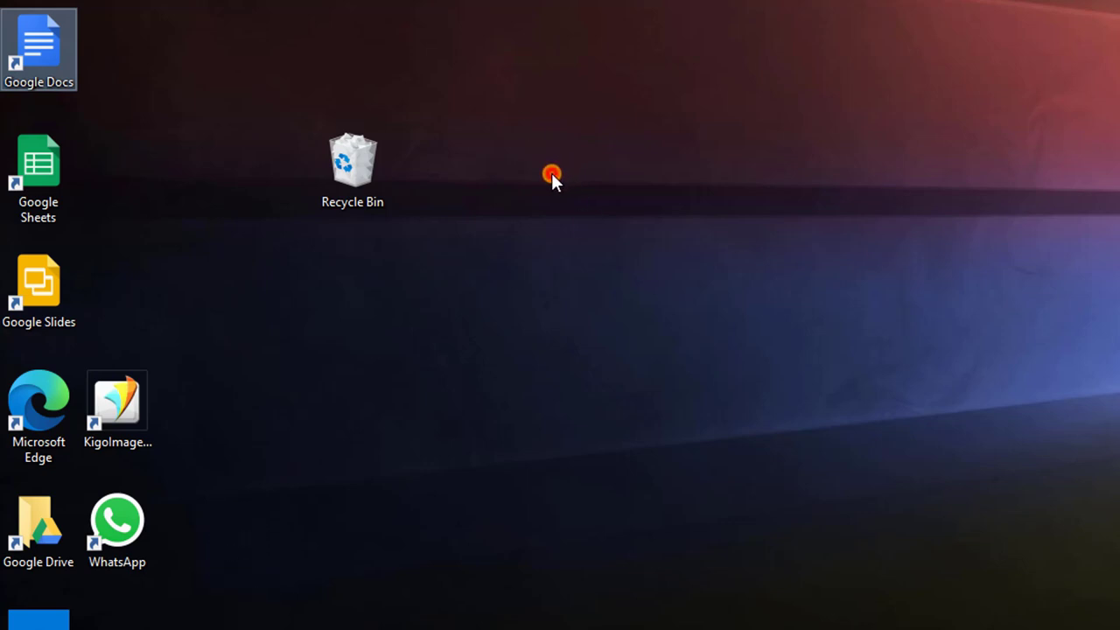
{"action": "right_click", "coordinate": [350, 167]}
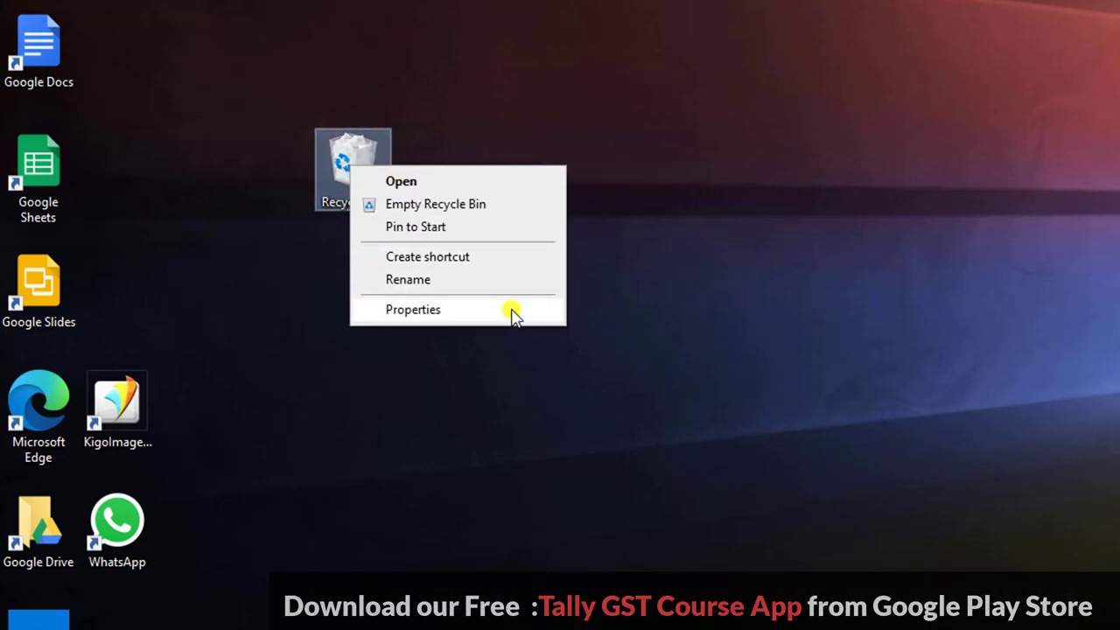
{"action": "left_click", "coordinate": [435, 317]}
{"action": "left_click_drag", "start_coordinate": [530, 180], "coordinate": [670, 149]}
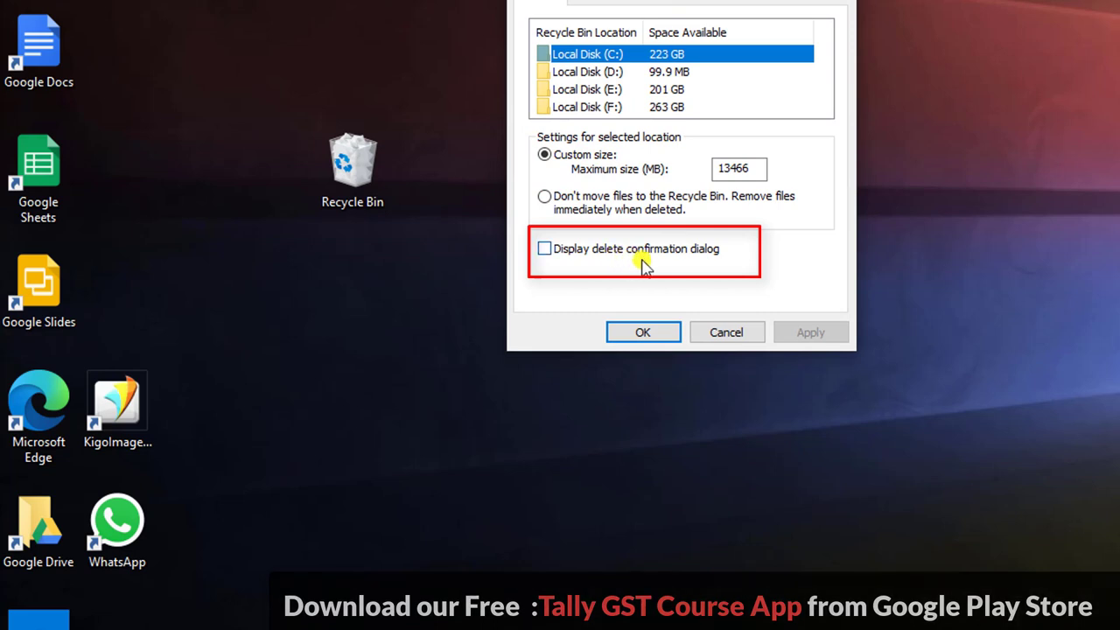
{"action": "left_click", "coordinate": [543, 249]}
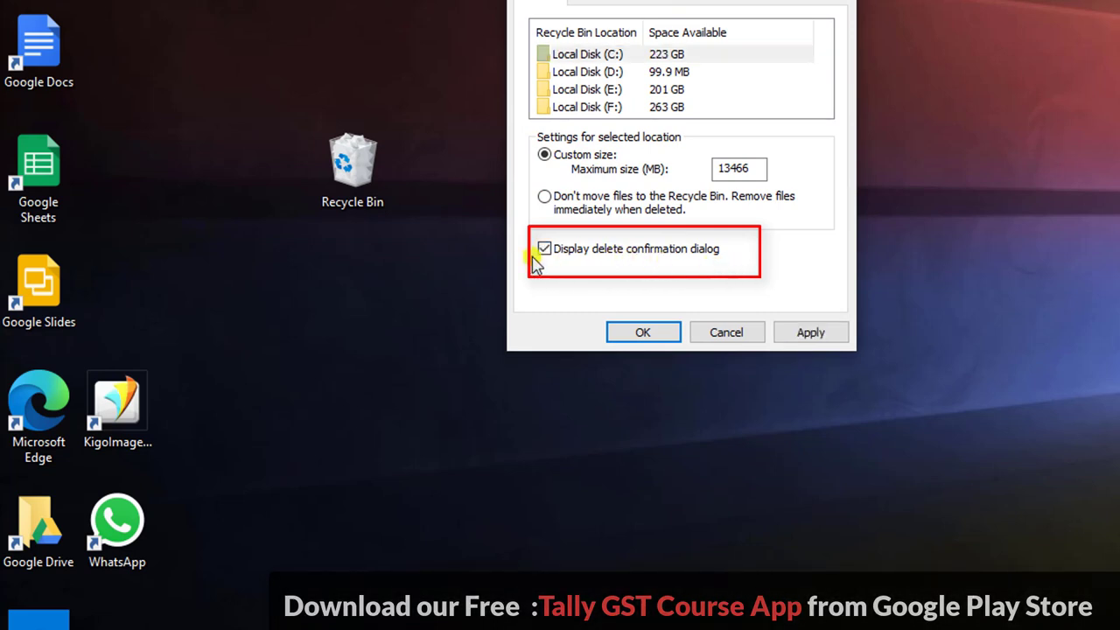
{"action": "left_click", "coordinate": [653, 335]}
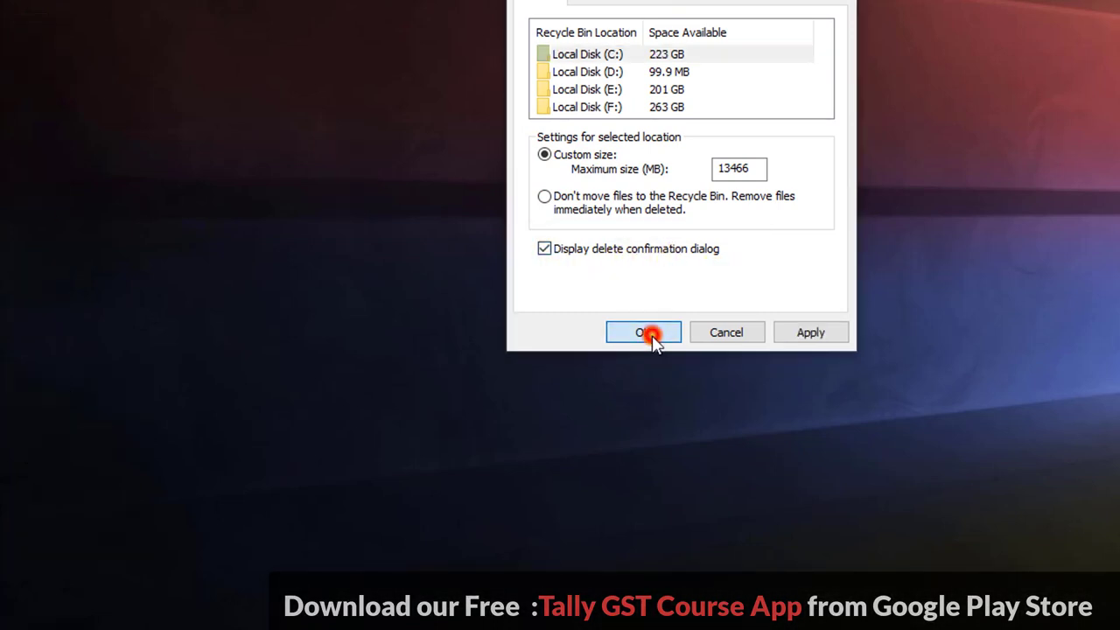
Delete the Google Docs shortcut from the desktop and confirm moving it to the Recycle Bin.
{"action": "left_click", "coordinate": [55, 63]}
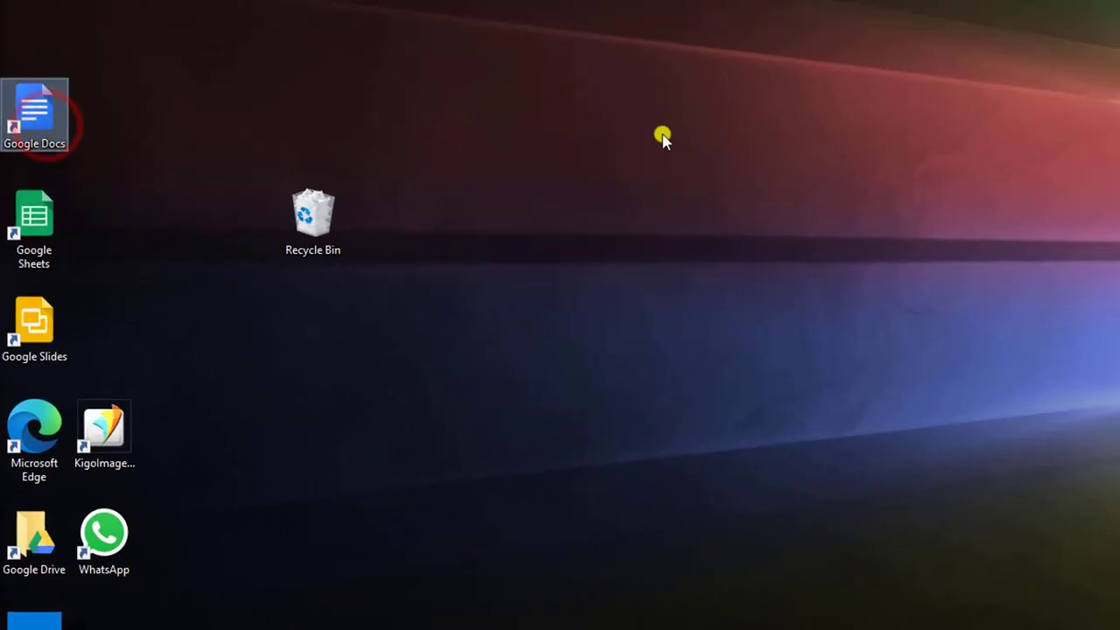
{"action": "key", "text": "Delete"}
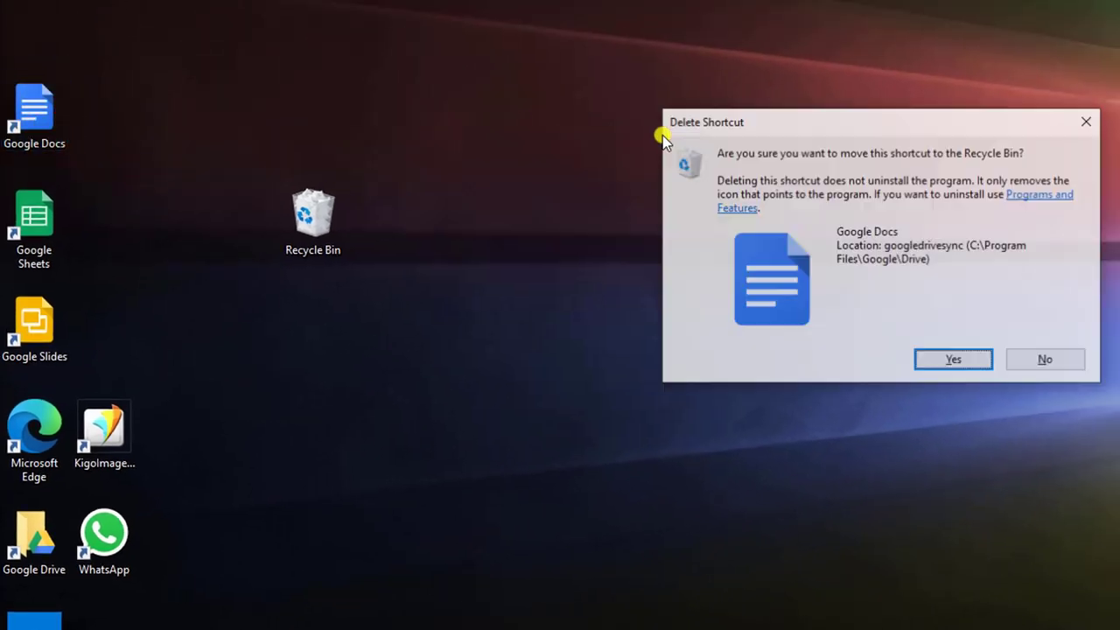
{"action": "left_click_drag", "start_coordinate": [922, 112], "coordinate": [672, 26]}
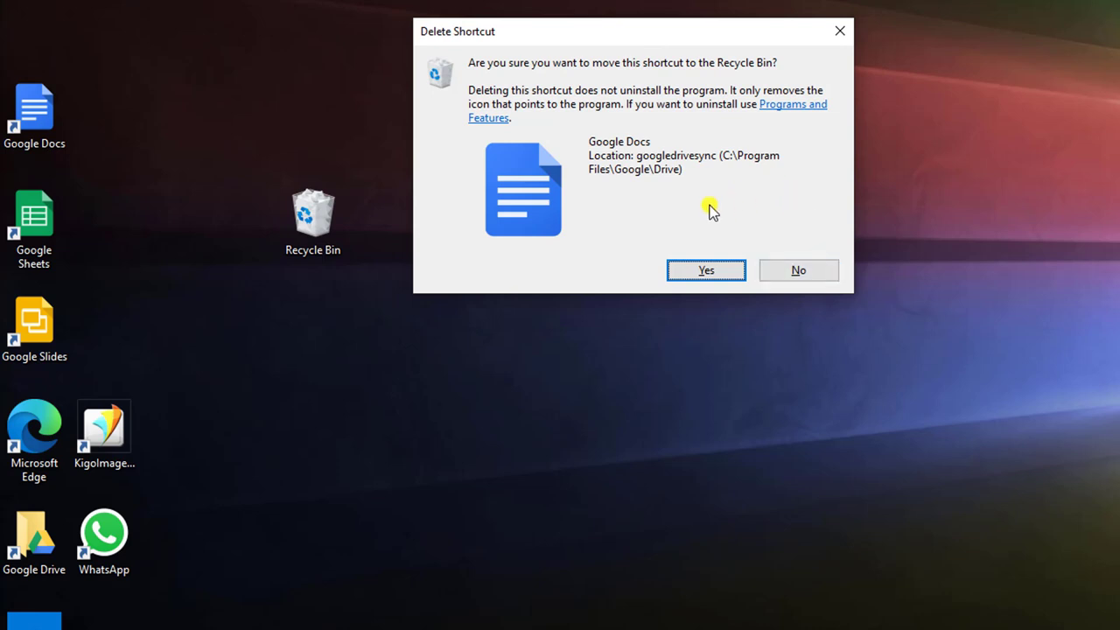
{"action": "left_click", "coordinate": [704, 271]}
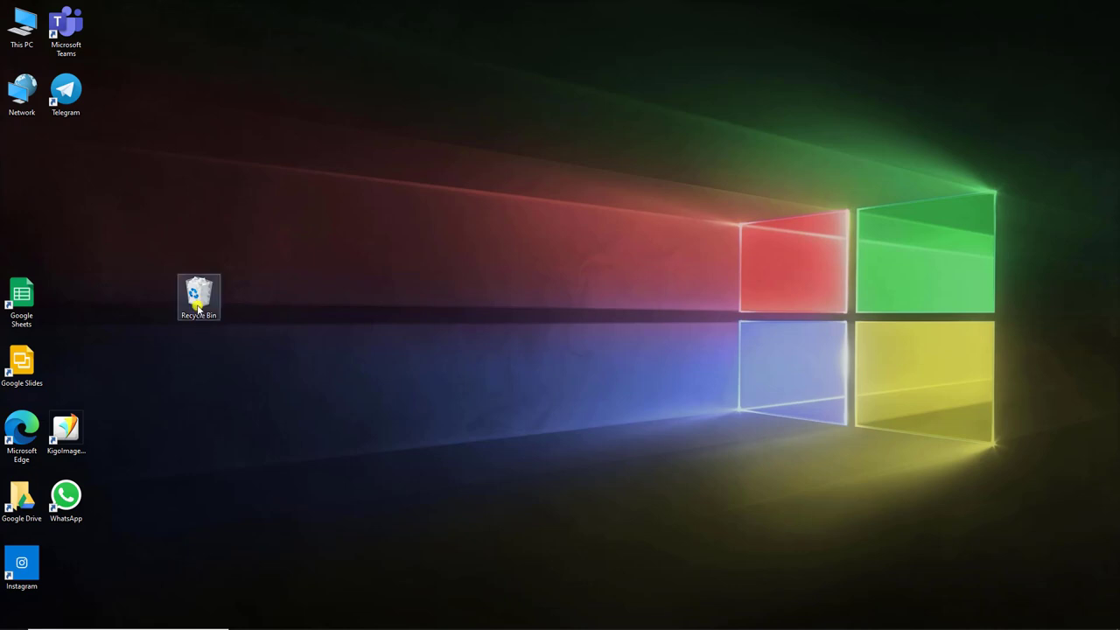
Open the Recycle Bin in a maximized window with smaller item icons and restore only the Microsoft Word 2010 shortcut.
{"action": "double_click", "coordinate": [199, 307]}
{"action": "double_click", "coordinate": [631, 69]}
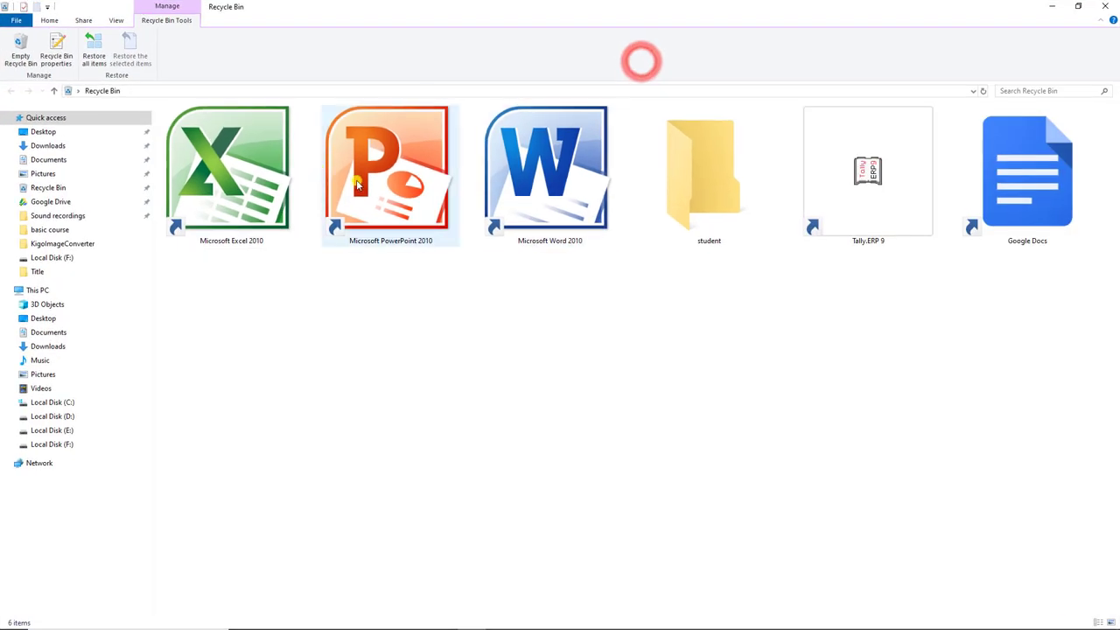
{"action": "scroll", "coordinate": [513, 296], "scroll_direction": "down", "scroll_amount": 1}
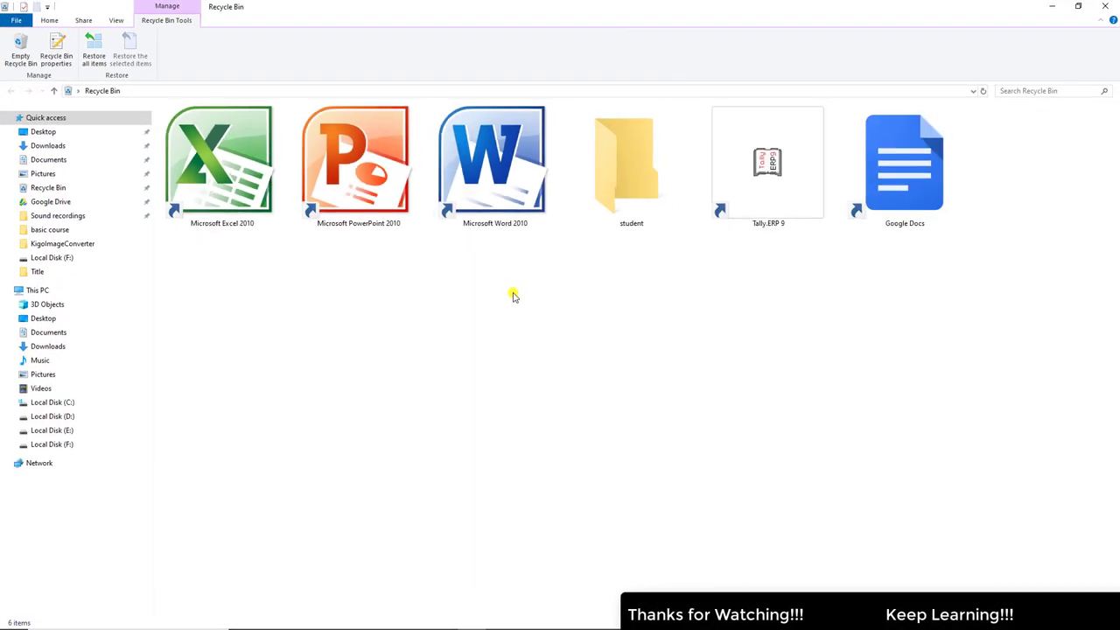
{"action": "scroll", "coordinate": [513, 296], "scroll_direction": "down", "scroll_amount": 4}
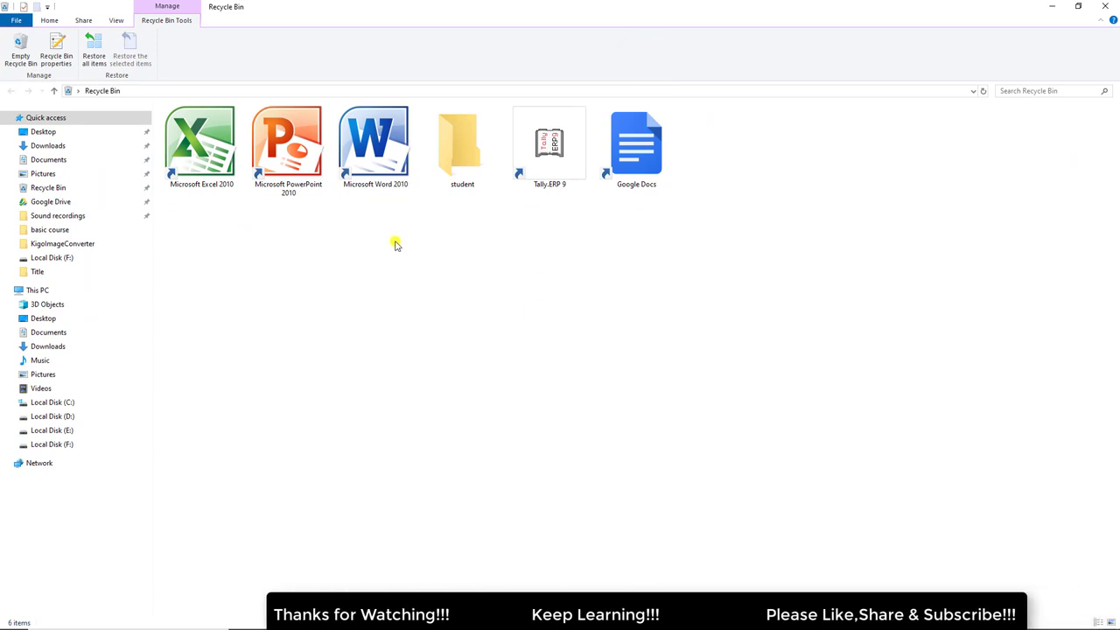
{"action": "left_click", "coordinate": [380, 155]}
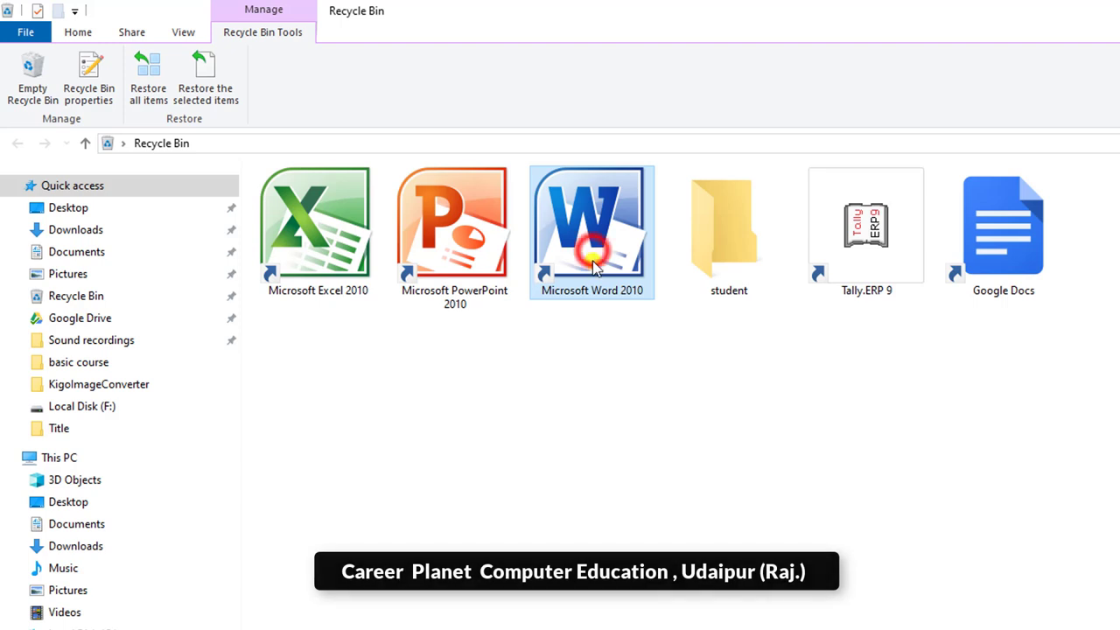
{"action": "left_click", "coordinate": [210, 98]}
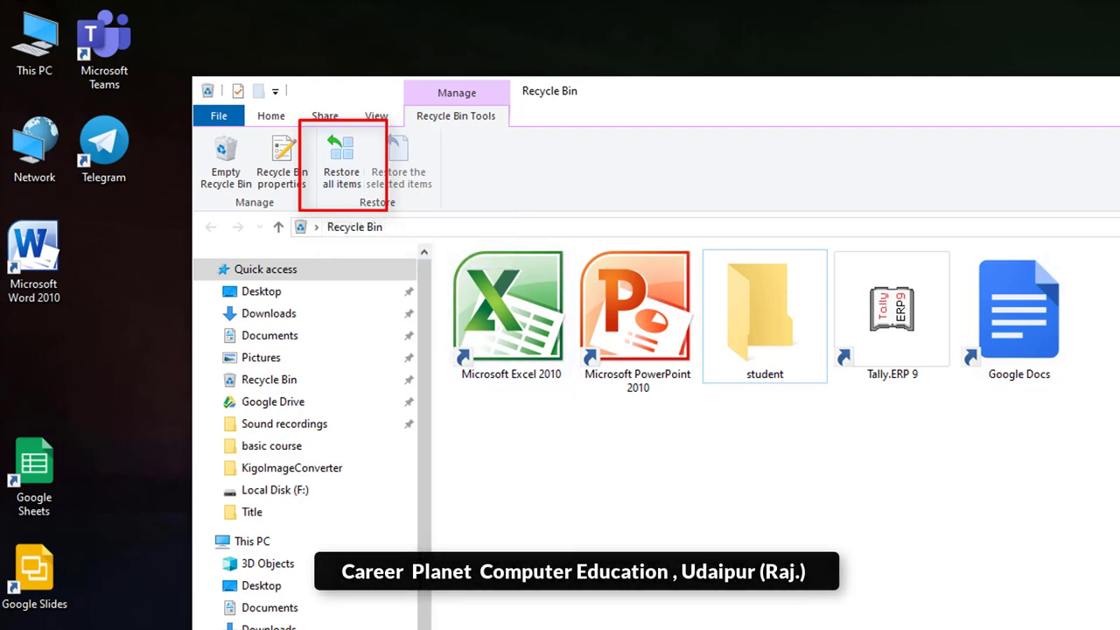
Restore all remaining items from the Recycle Bin, granting administrator permission for Google Docs, and close the window.
{"action": "left_click", "coordinate": [339, 166]}
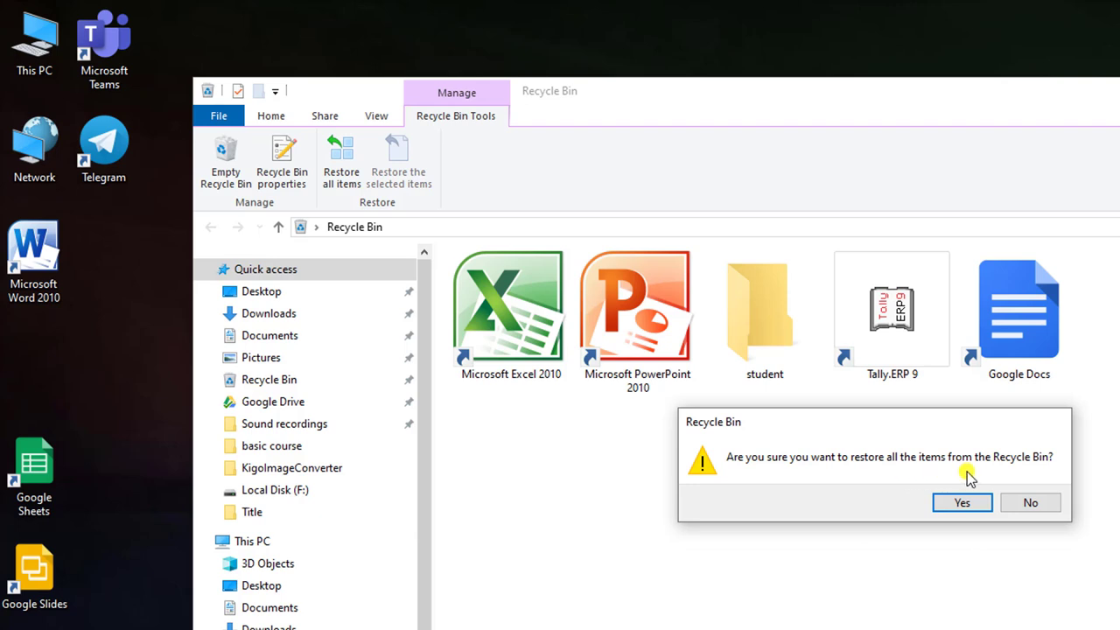
{"action": "left_click", "coordinate": [962, 507]}
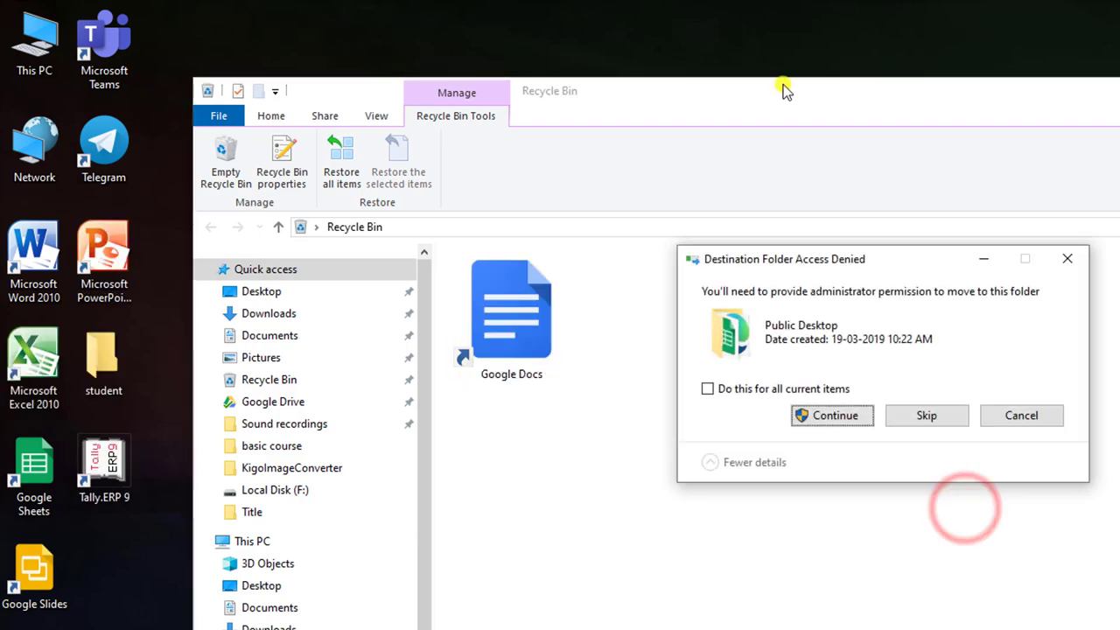
{"action": "left_click", "coordinate": [870, 415]}
{"action": "left_click_drag", "start_coordinate": [612, 97], "coordinate": [995, 105]}
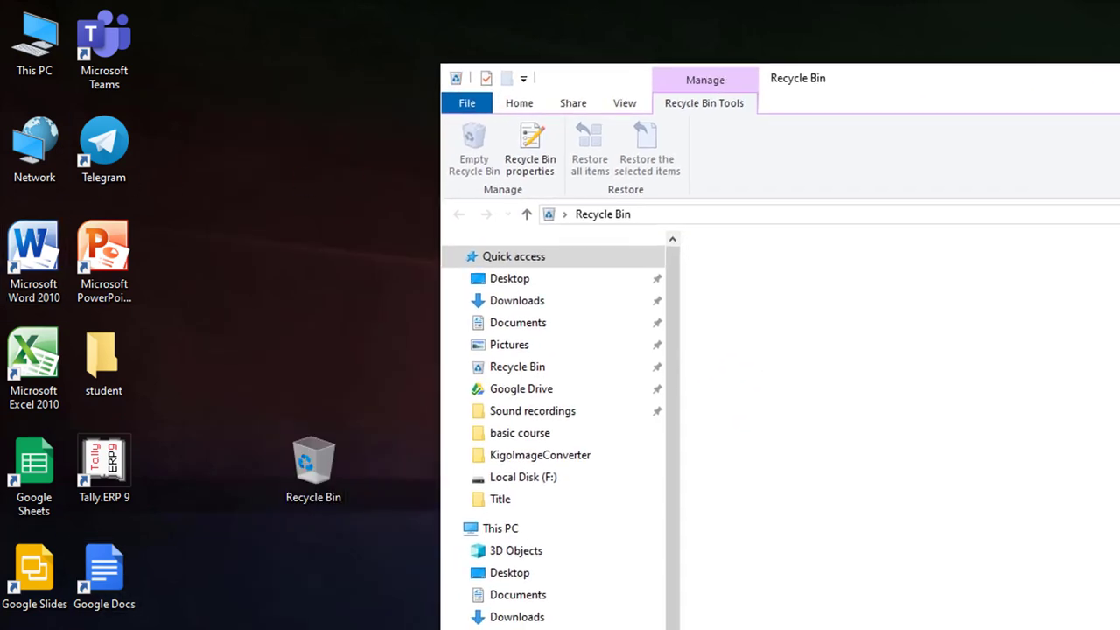
{"action": "left_click", "coordinate": [1094, 92]}
Delete the restored student folder from the desktop and confirm moving it to the Recycle Bin.
{"action": "left_click", "coordinate": [118, 363]}
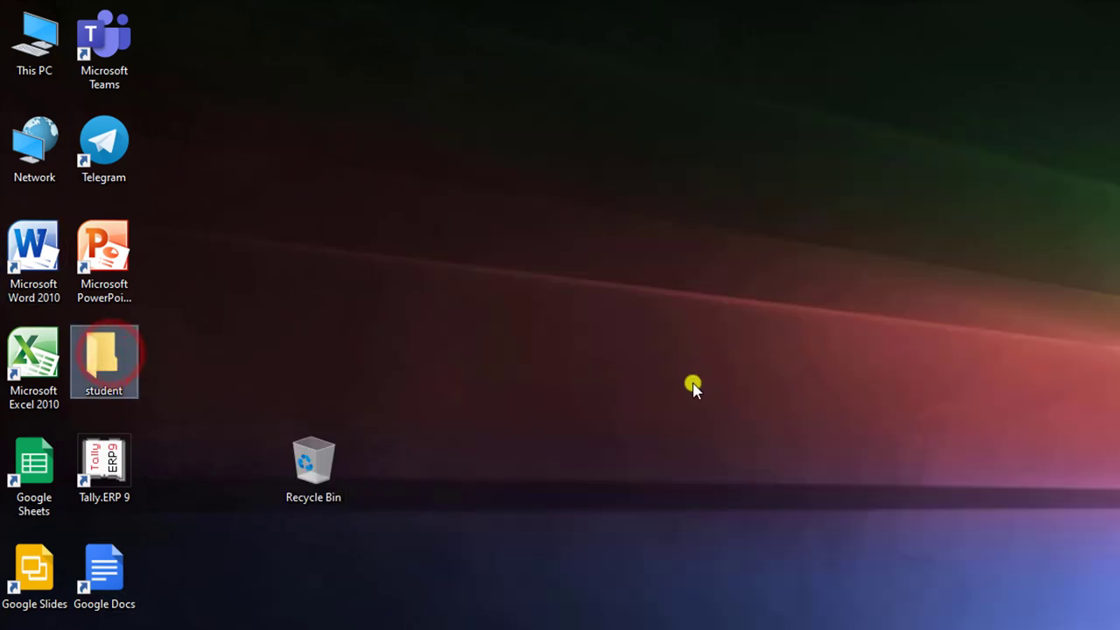
{"action": "key", "text": "Delete"}
{"action": "left_click", "coordinate": [955, 580]}
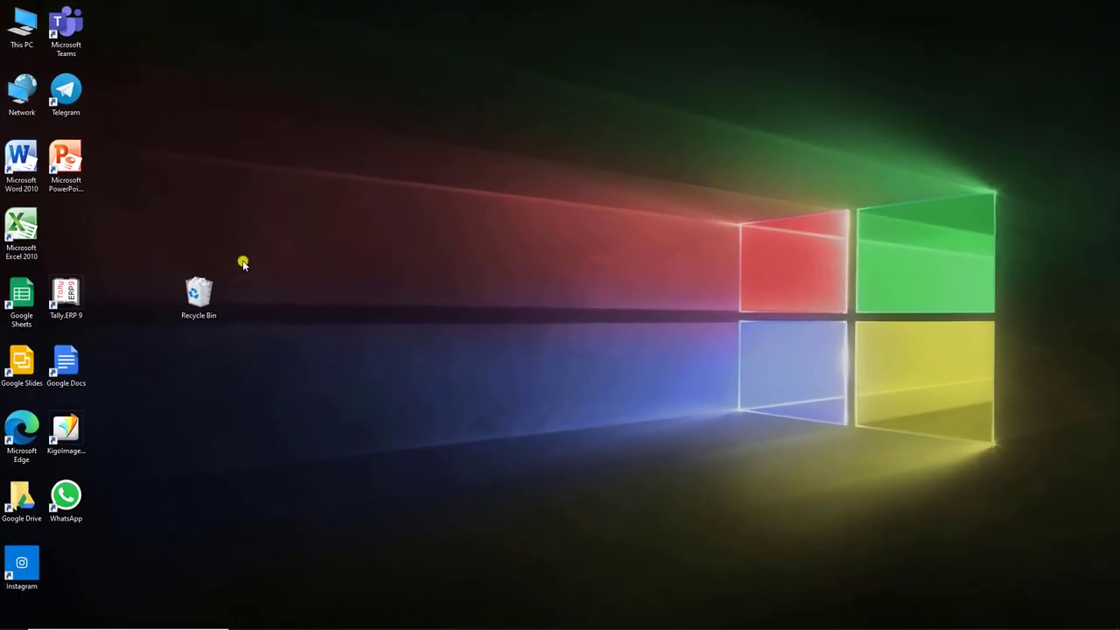
Empty the Recycle Bin from the desktop and confirm permanently deleting the student folder.
{"action": "right_click", "coordinate": [206, 303]}
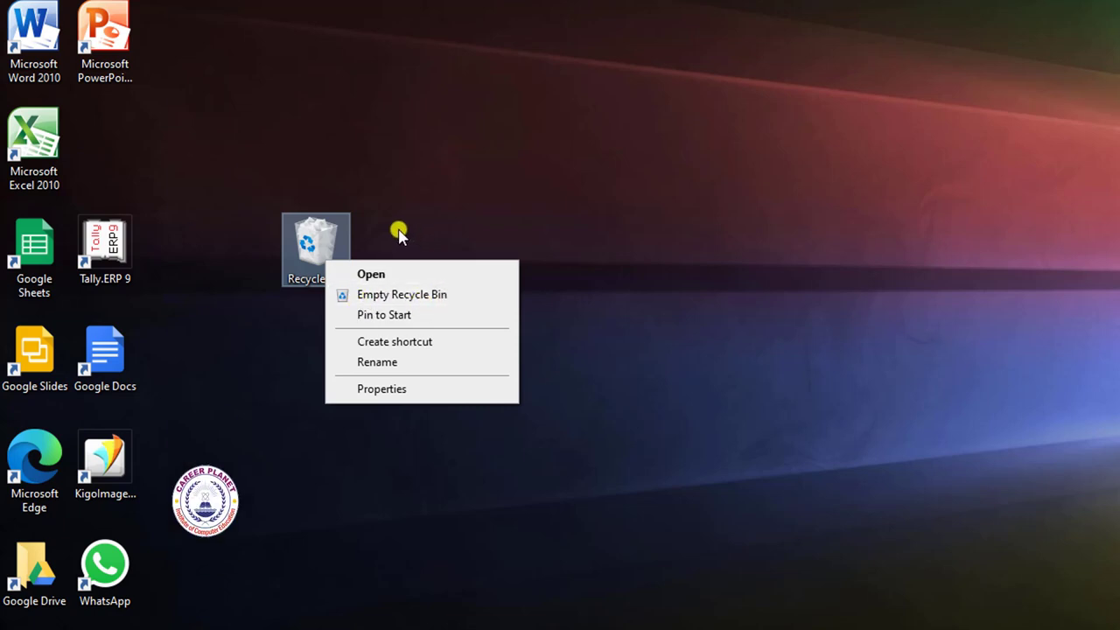
{"action": "left_click", "coordinate": [398, 298]}
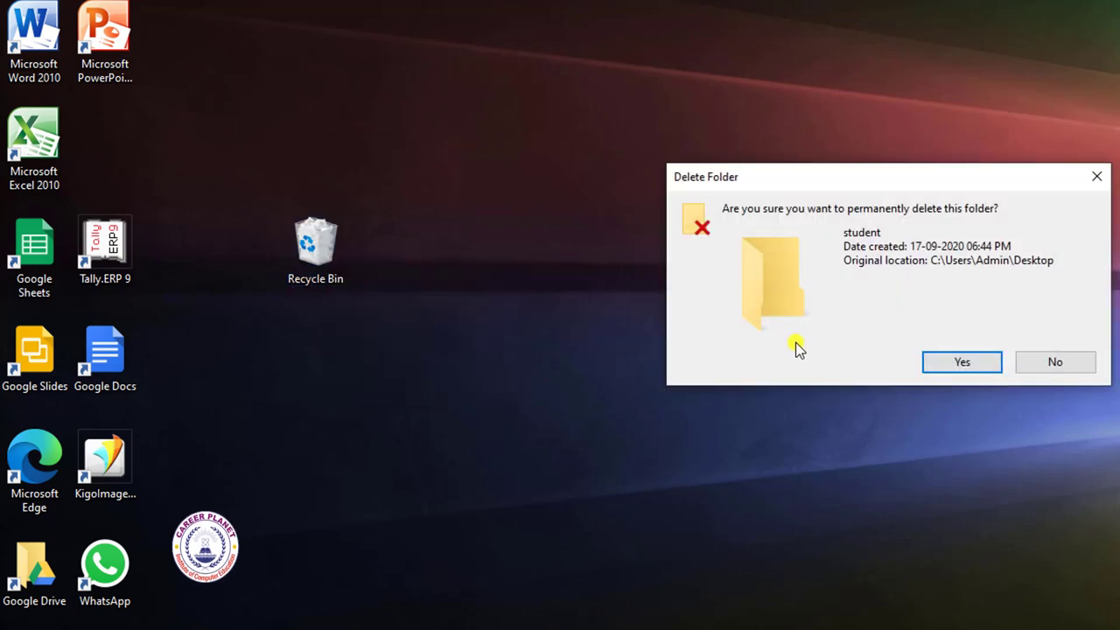
{"action": "key", "text": "Return"}
Delete the Microsoft Excel 2010 shortcut from the desktop and confirm moving it to the Recycle Bin.
{"action": "left_click", "coordinate": [39, 150]}
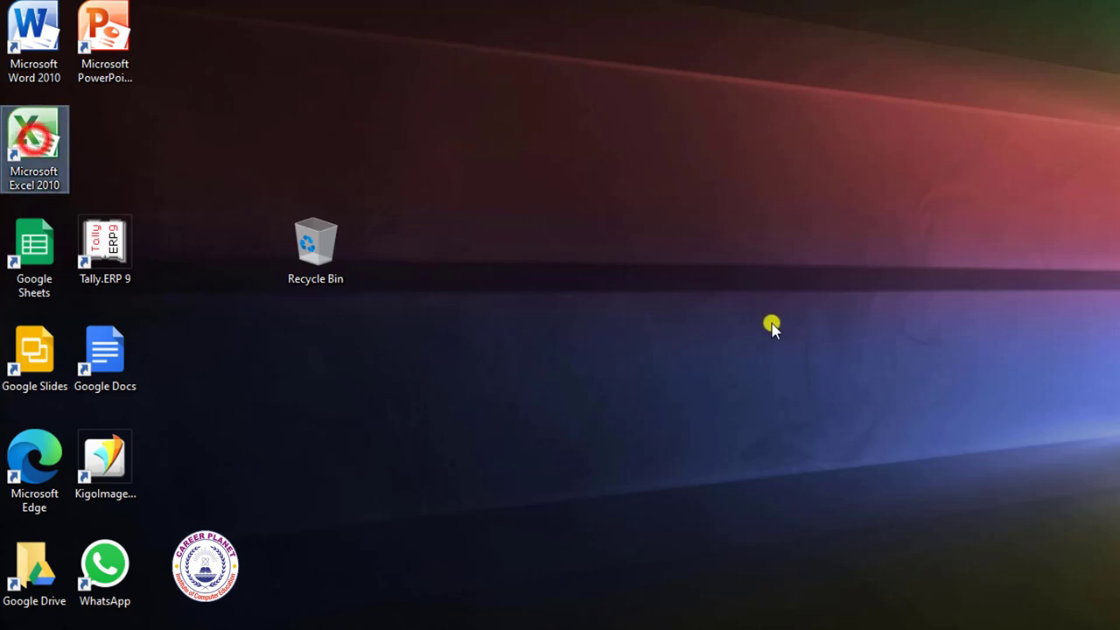
{"action": "key", "text": "Delete"}
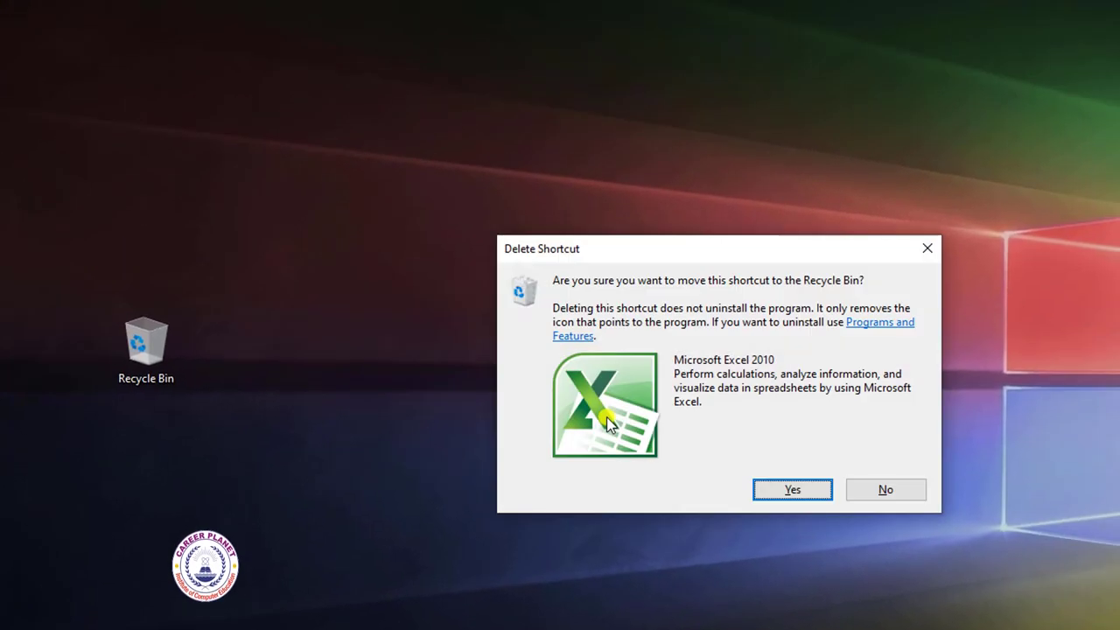
{"action": "key", "text": "Return"}
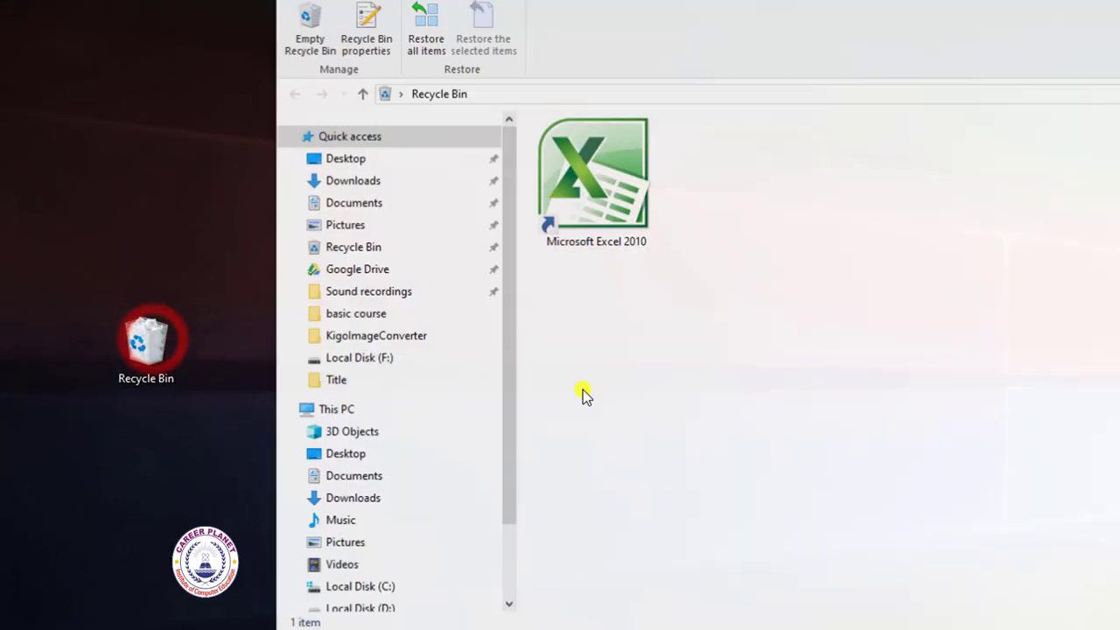
Permanently delete the Microsoft Excel 2010 shortcut from inside the Recycle Bin and close the window.
{"action": "left_click", "coordinate": [604, 205]}
{"action": "key", "text": "Delete"}
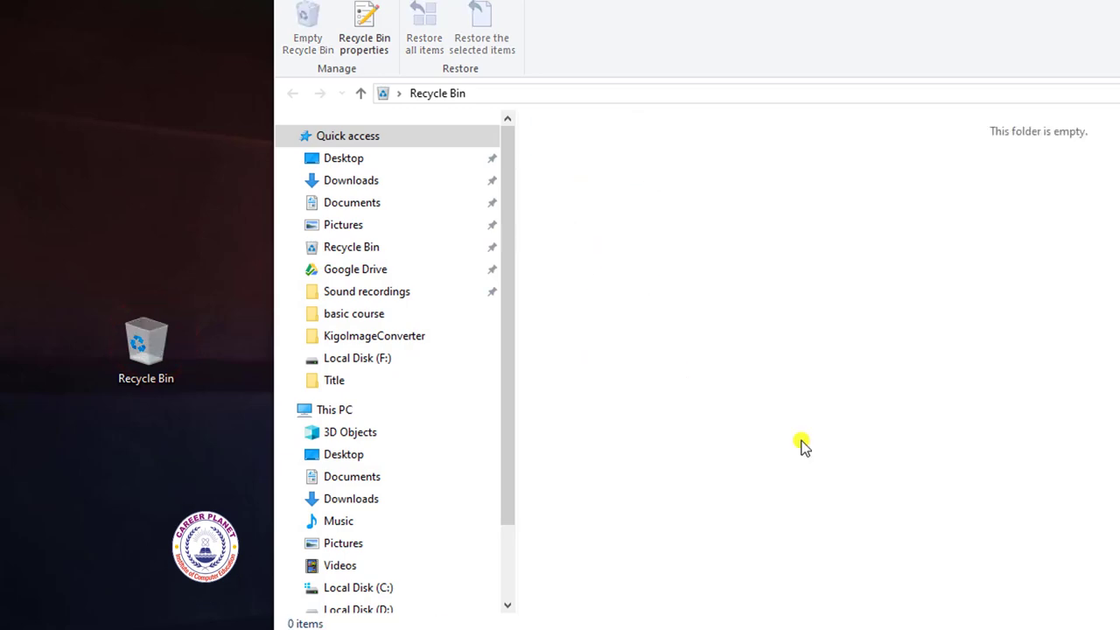
{"action": "left_click", "coordinate": [1098, 45]}
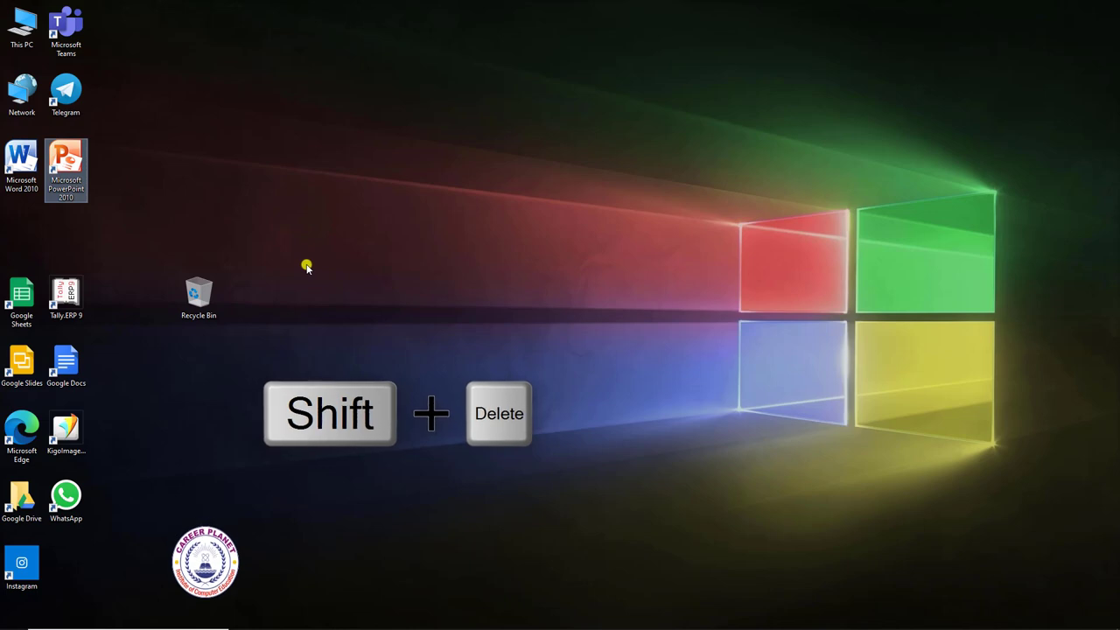
Permanently delete the Microsoft PowerPoint 2010 desktop shortcut, bypassing the Recycle Bin, and check whether the bin can be emptied.
{"action": "key", "text": "shift+Delete"}
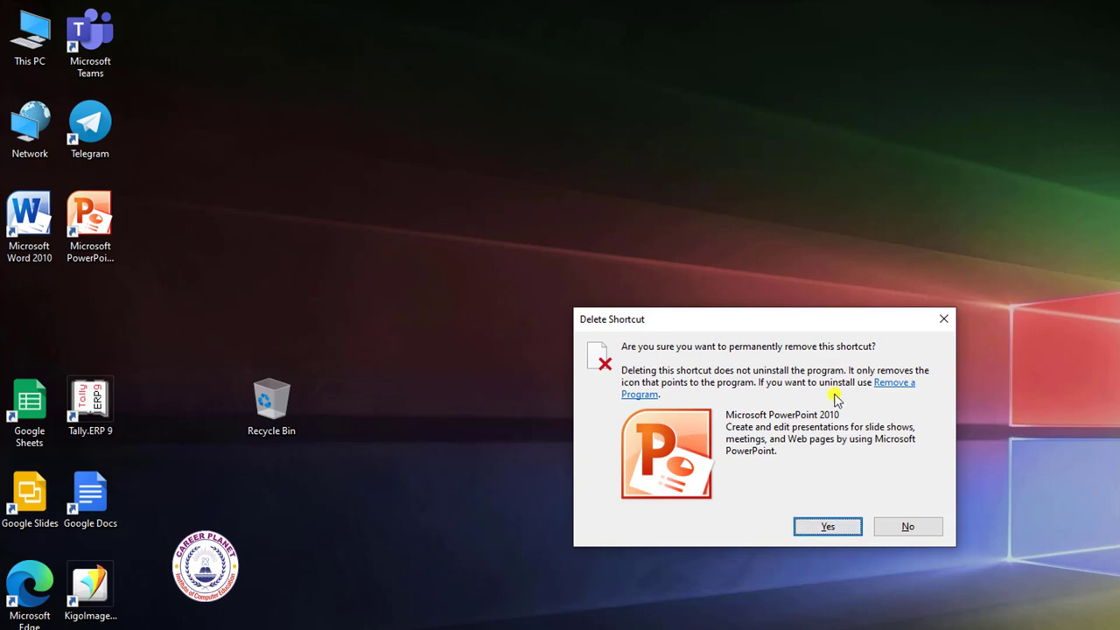
{"action": "left_click", "coordinate": [830, 526]}
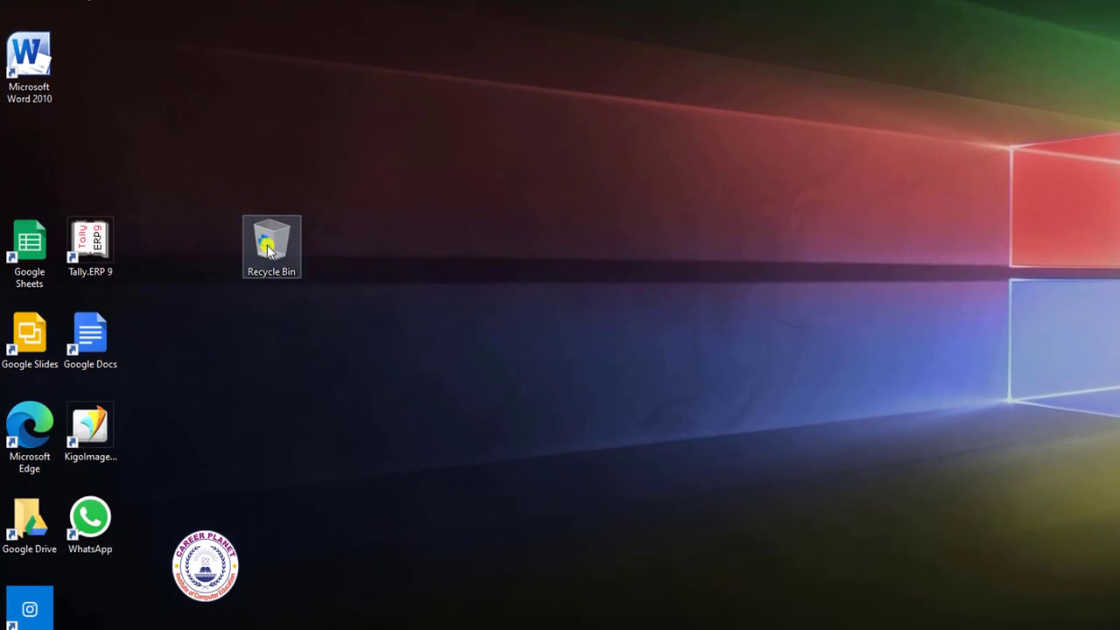
{"action": "right_click", "coordinate": [273, 405]}
{"action": "left_click", "coordinate": [440, 343]}
Set the Recycle Bin properties for Local Disk (C:) to remove files immediately when deleted instead of moving them to the bin.
{"action": "right_click", "coordinate": [277, 218]}
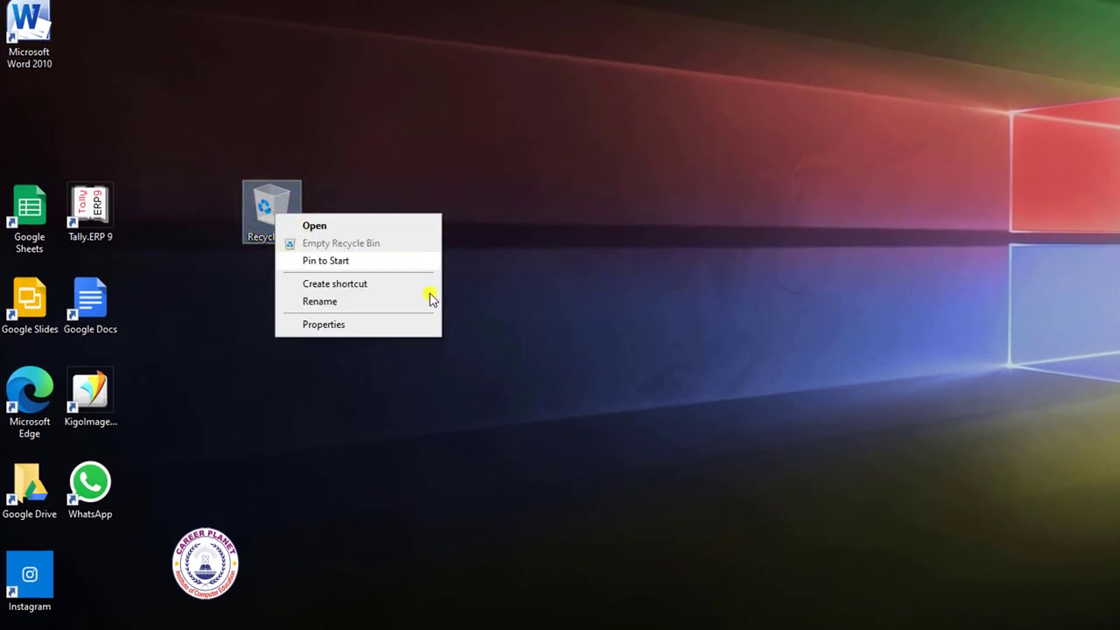
{"action": "left_click", "coordinate": [338, 325]}
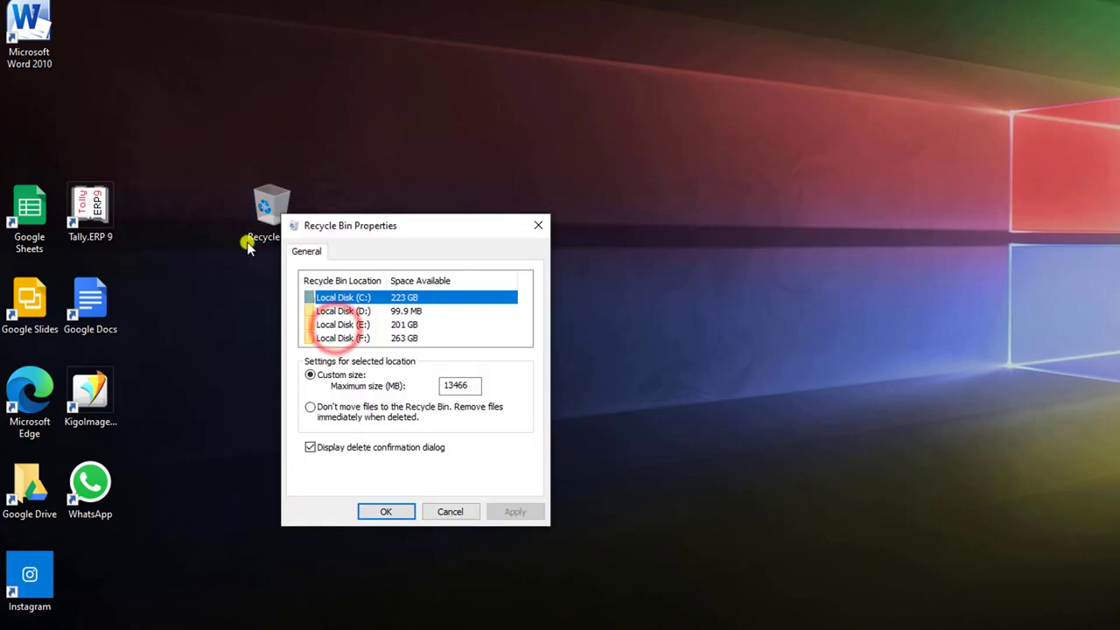
{"action": "left_click_drag", "start_coordinate": [417, 223], "coordinate": [560, 50]}
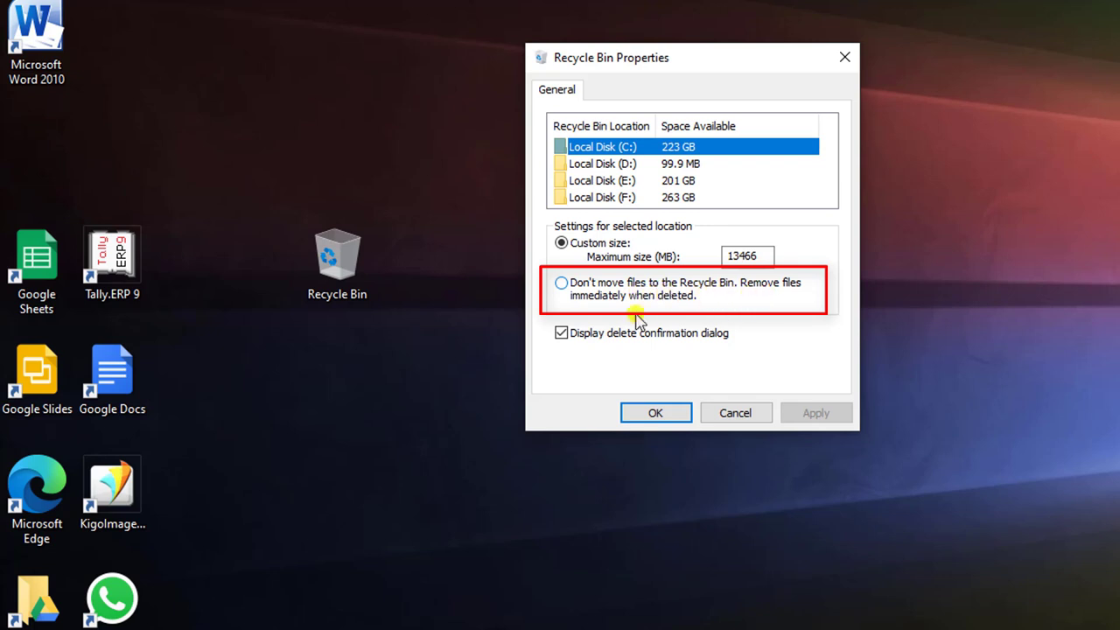
{"action": "left_click", "coordinate": [613, 299]}
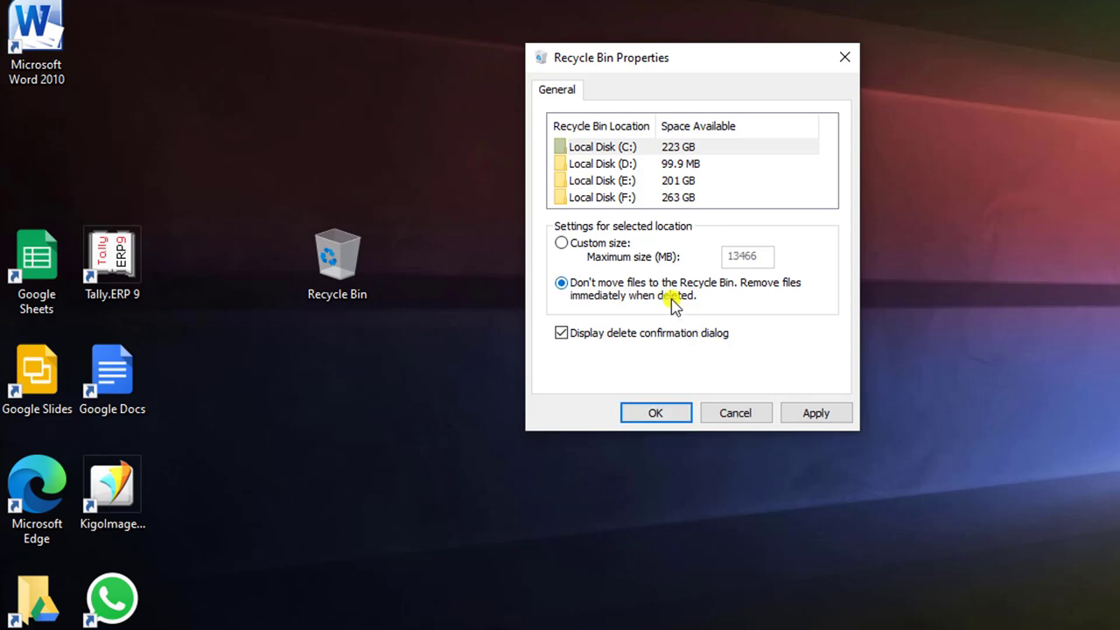
{"action": "left_click", "coordinate": [671, 412]}
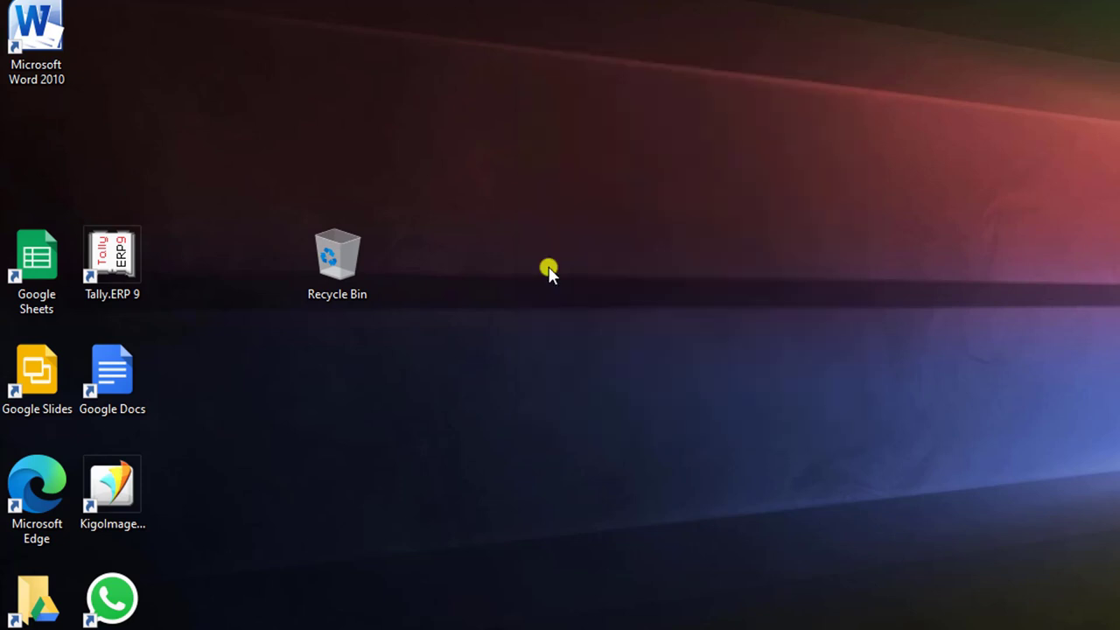
Delete the Microsoft Word 2010 shortcut from the desktop and confirm its removal.
{"action": "left_click", "coordinate": [45, 44]}
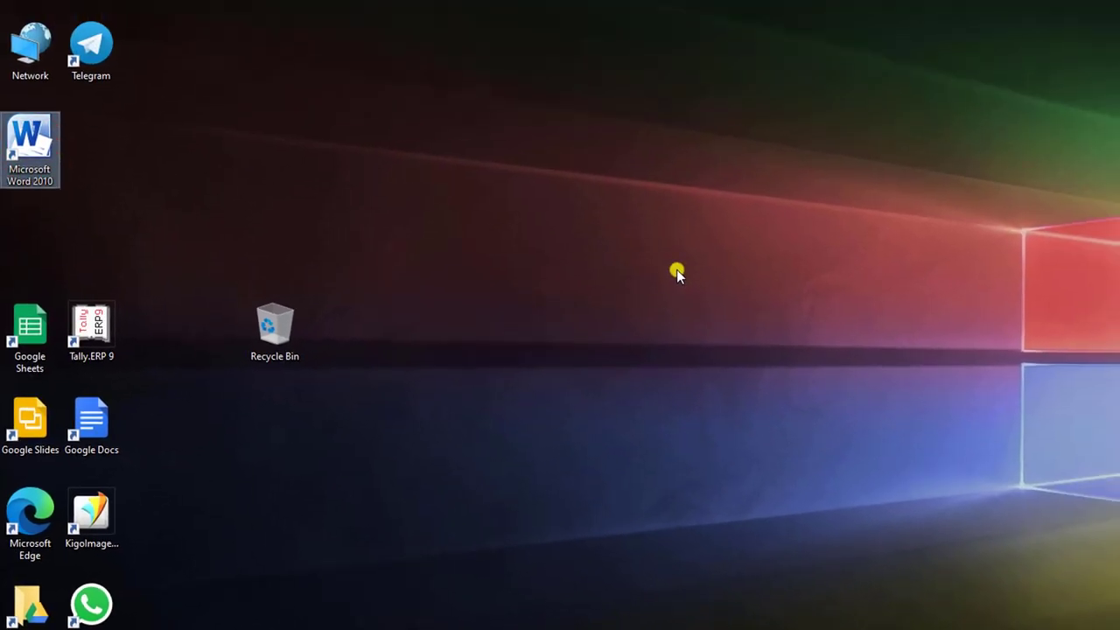
{"action": "key", "text": "Delete"}
{"action": "key", "text": "Return"}
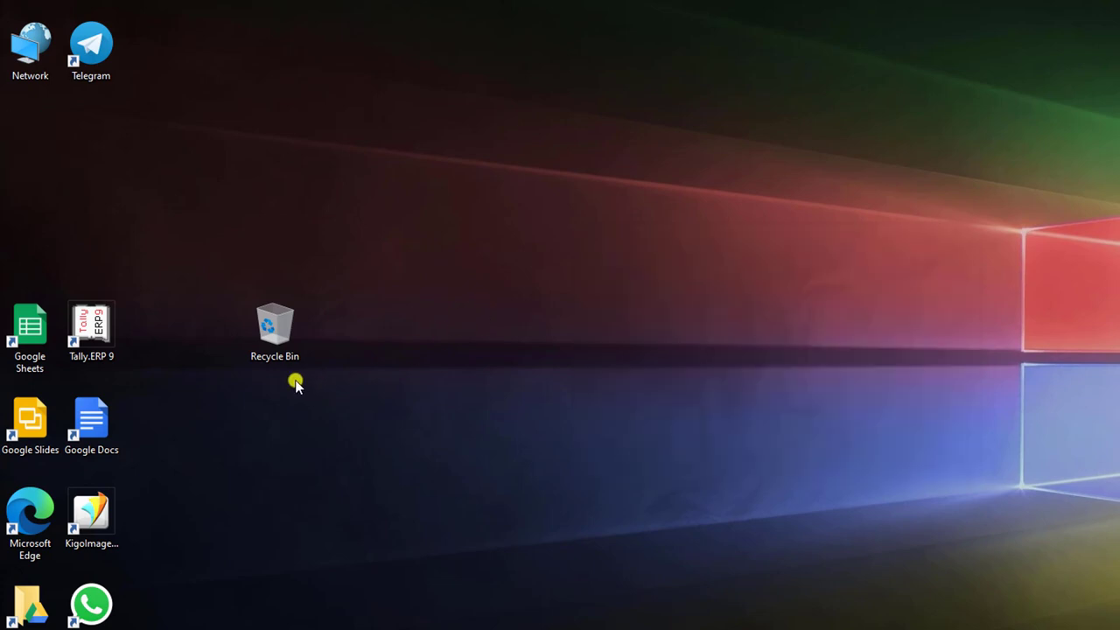
Reopen the Recycle Bin properties and review the deletion settings for Local Disk (D:) and Local Disk (E:).
{"action": "right_click", "coordinate": [279, 343]}
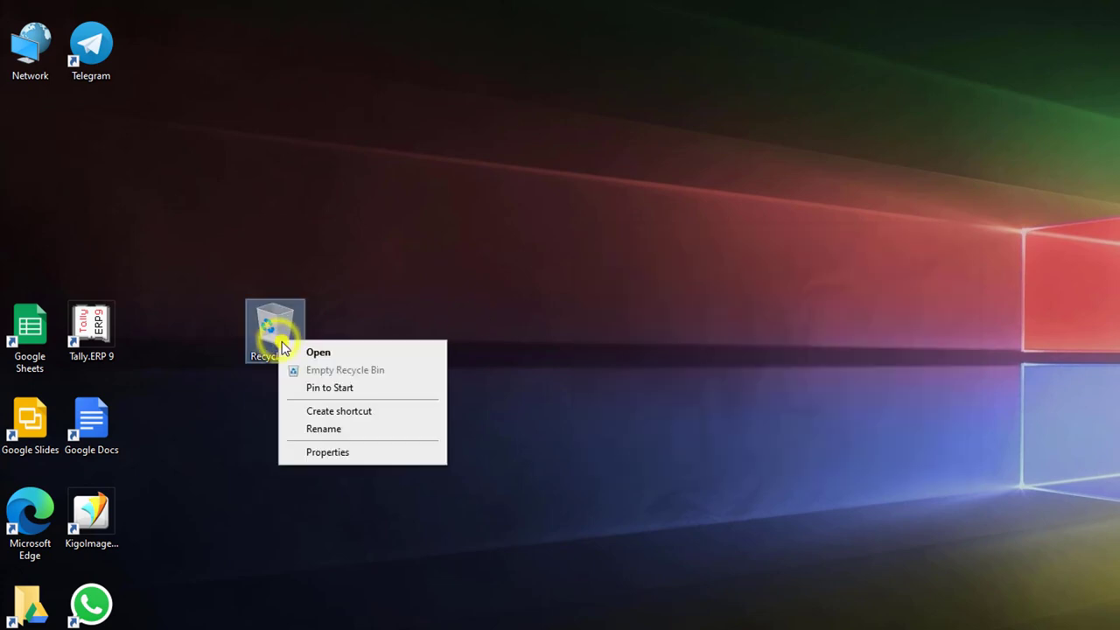
{"action": "left_click", "coordinate": [341, 453]}
{"action": "left_click_drag", "start_coordinate": [422, 347], "coordinate": [548, 130]}
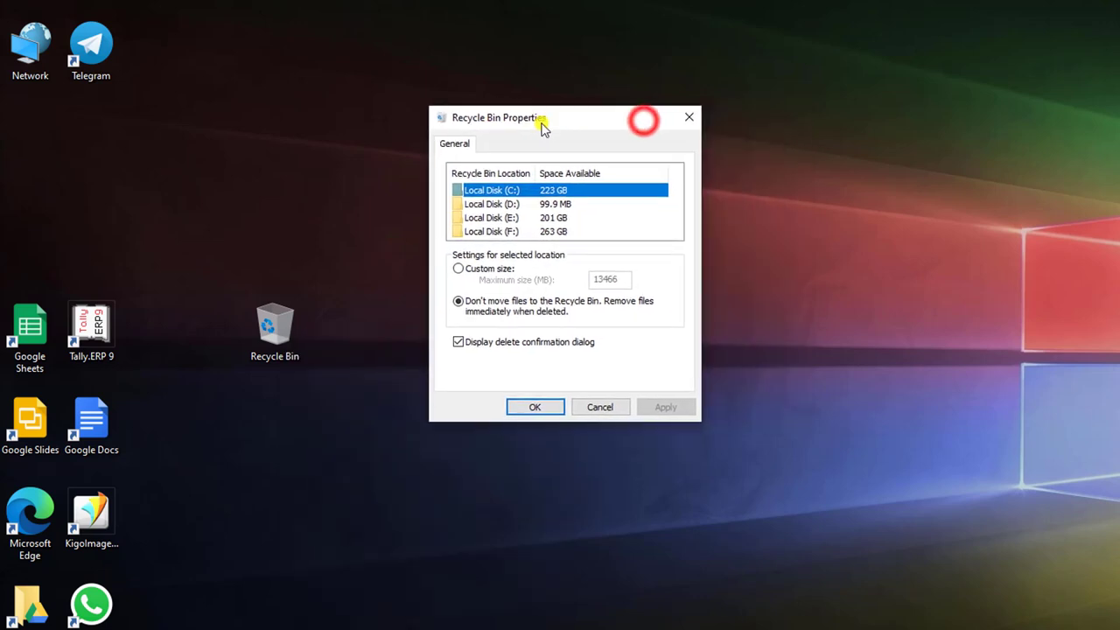
{"action": "left_click", "coordinate": [510, 205]}
{"action": "left_click", "coordinate": [514, 218]}
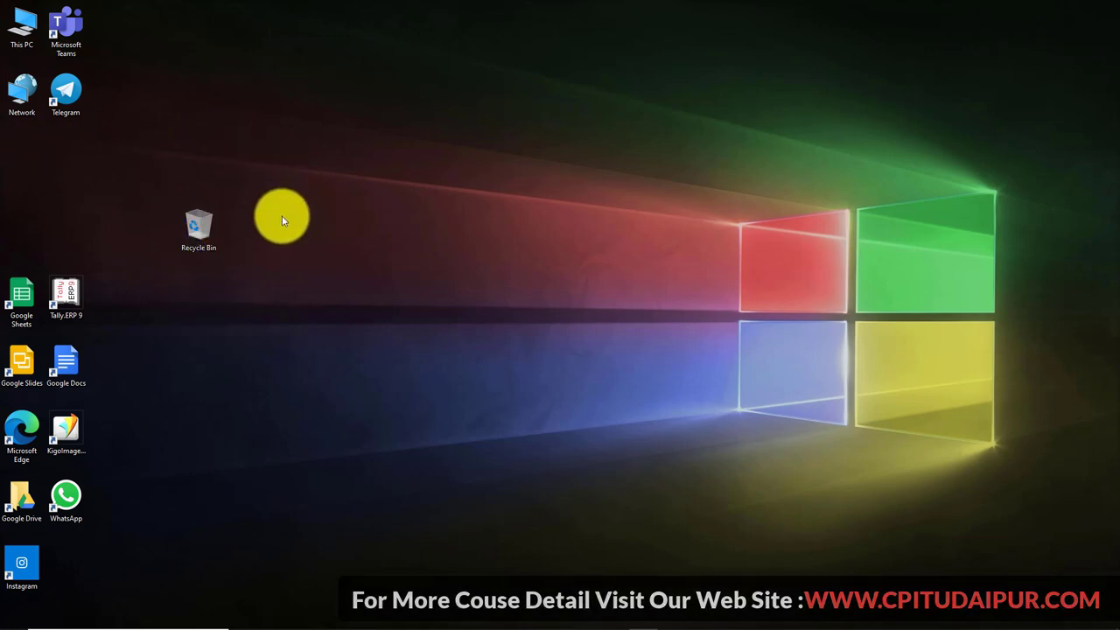
Move the Recycle Bin icon below Network on the desktop and open the desktop icon settings from the theme personalization options.
{"action": "left_click_drag", "start_coordinate": [209, 227], "coordinate": [35, 155]}
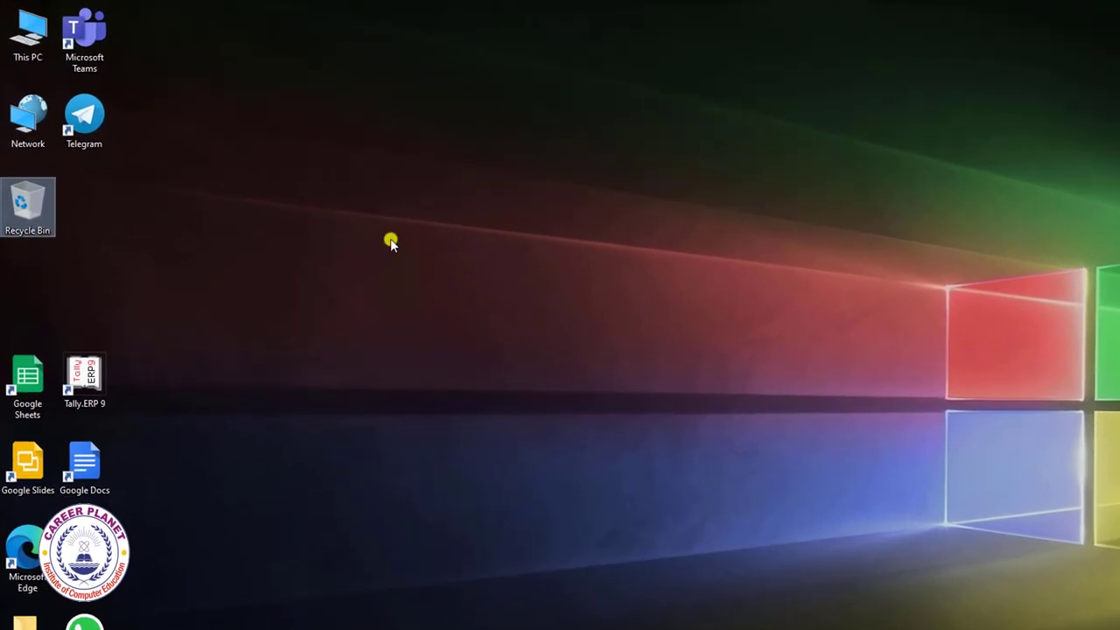
{"action": "right_click", "coordinate": [390, 243]}
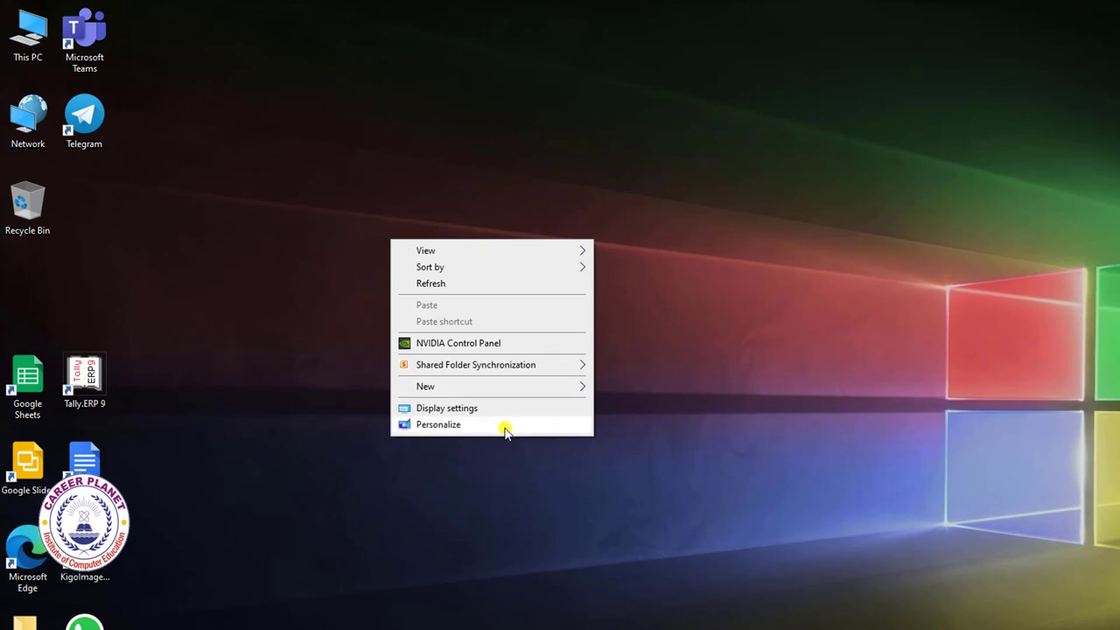
{"action": "left_click", "coordinate": [437, 425]}
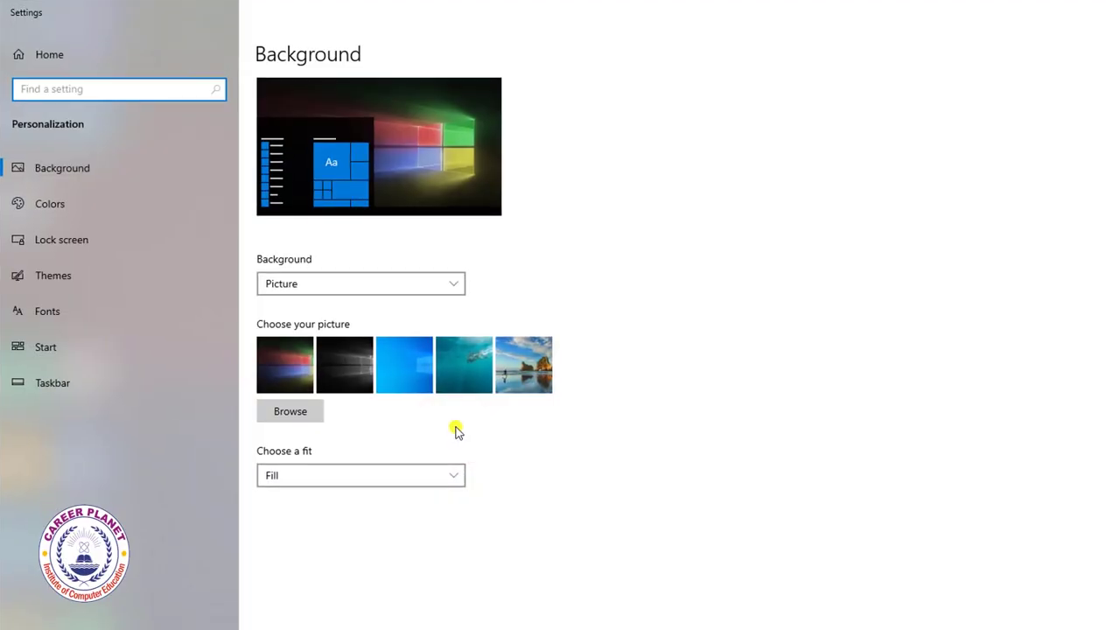
{"action": "left_click", "coordinate": [59, 282]}
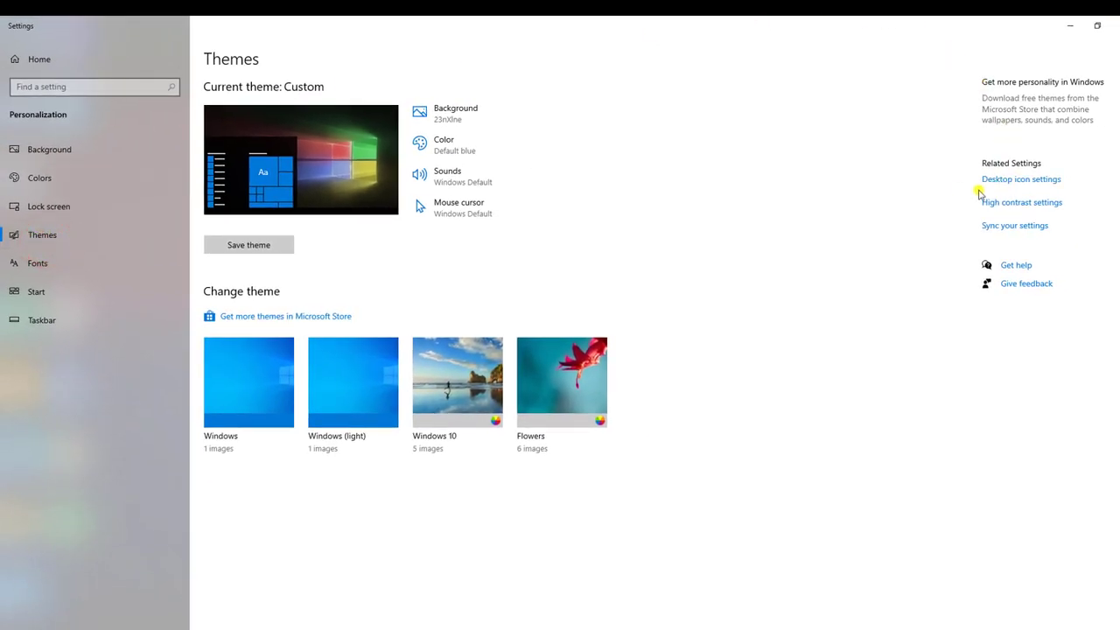
{"action": "left_click", "coordinate": [1000, 184]}
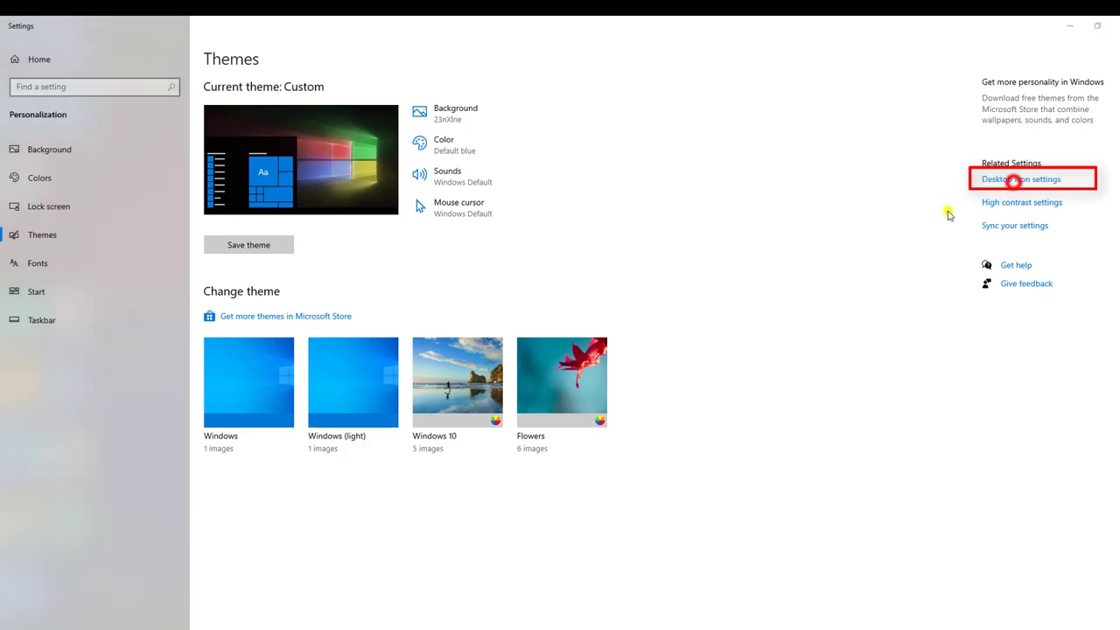
{"action": "left_click_drag", "start_coordinate": [239, 76], "coordinate": [434, 93]}
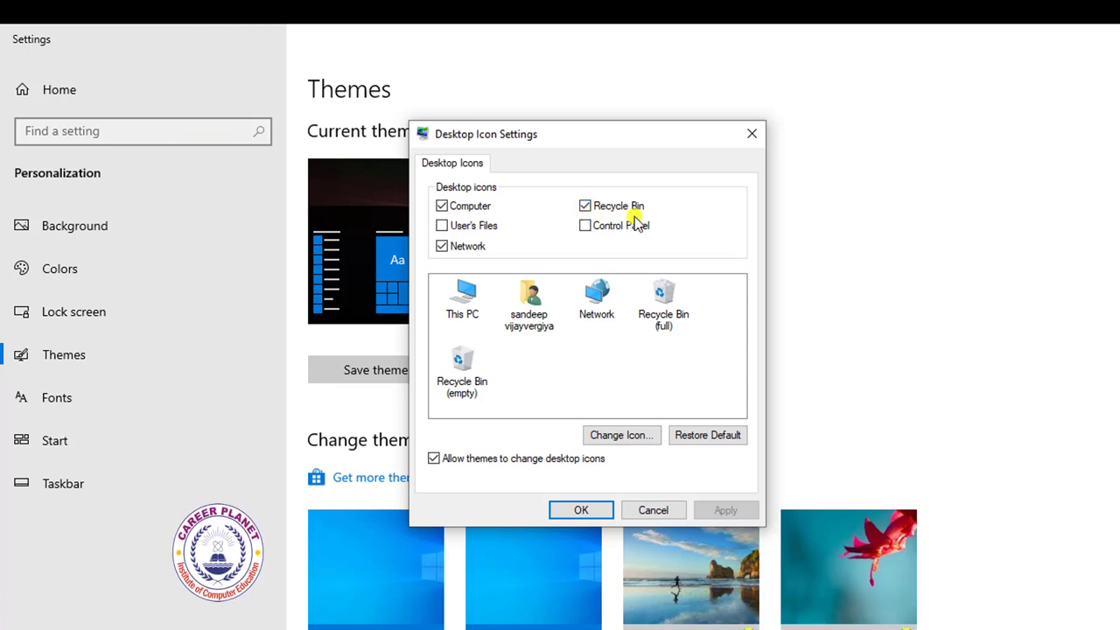
Toggle the Recycle Bin desktop icon, applying each change, and confirm the settings with the Recycle Bin option unchecked.
{"action": "left_click", "coordinate": [588, 210]}
{"action": "left_click", "coordinate": [732, 511]}
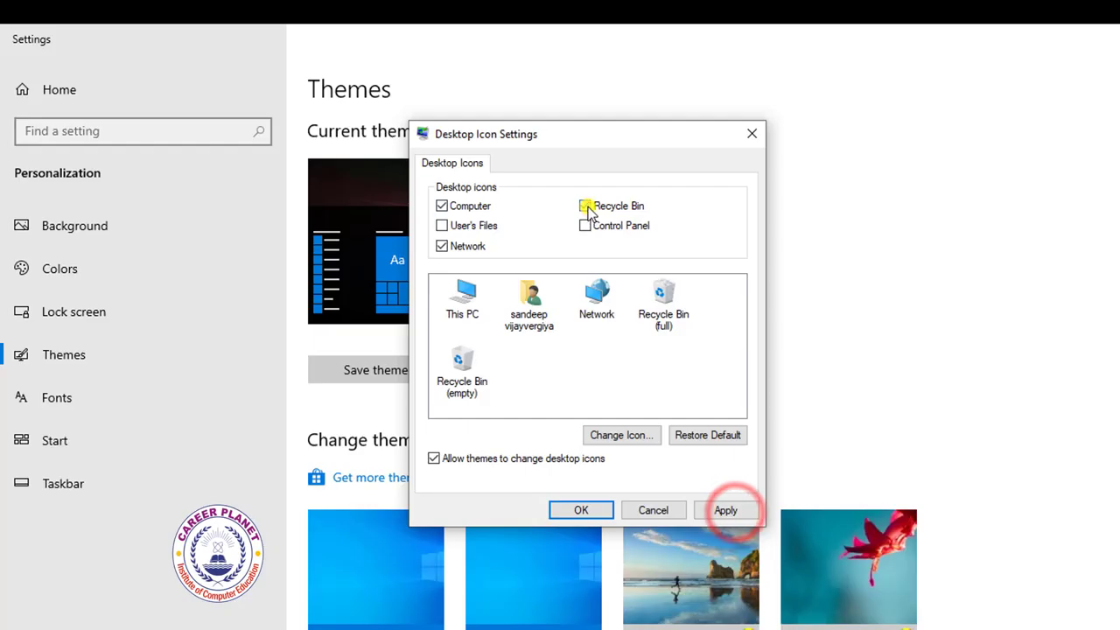
{"action": "left_click", "coordinate": [584, 205]}
{"action": "left_click", "coordinate": [735, 511]}
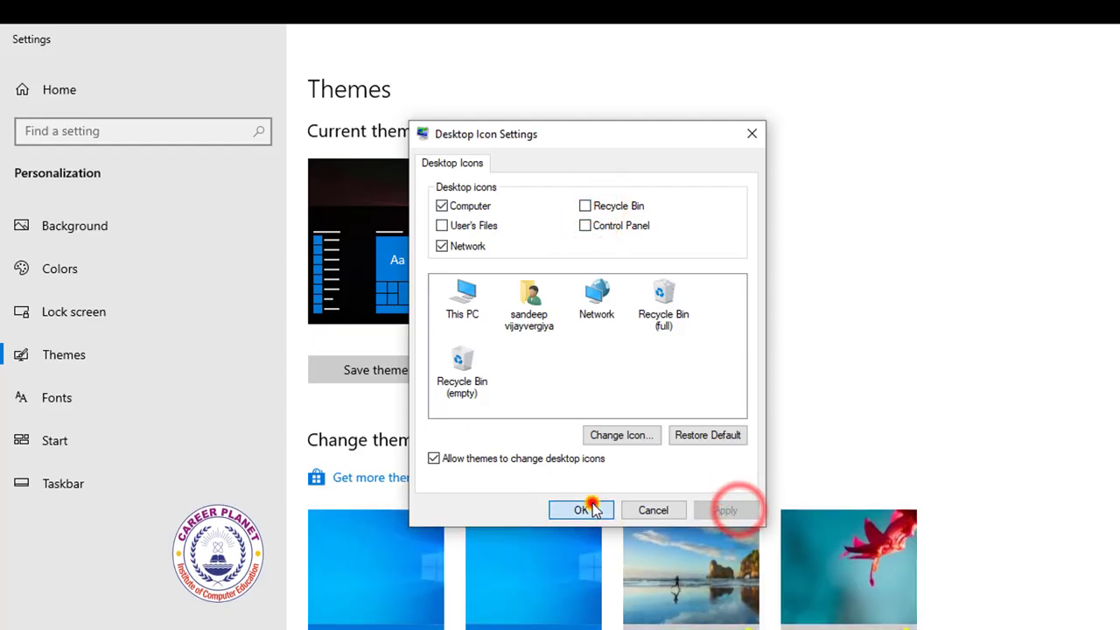
{"action": "left_click", "coordinate": [581, 511]}
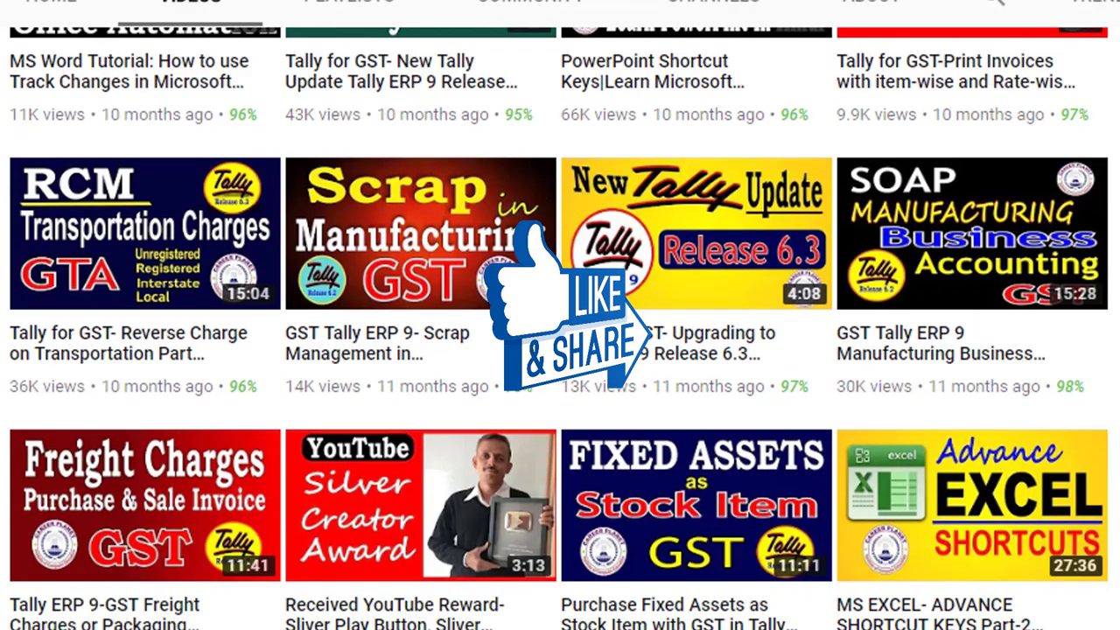
{"action": "scroll", "coordinate": [560, 328], "scroll_direction": "down", "scroll_amount": 5}
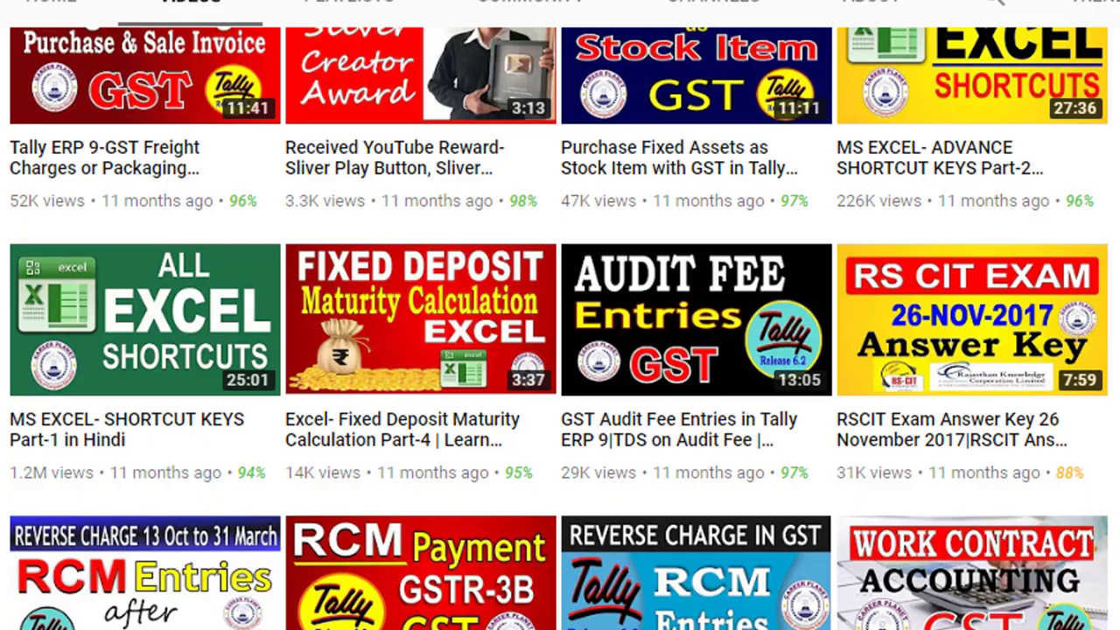
{"action": "scroll", "coordinate": [560, 328], "scroll_direction": "down", "scroll_amount": 15}
{"action": "scroll", "coordinate": [560, 328], "scroll_direction": "down", "scroll_amount": 9}
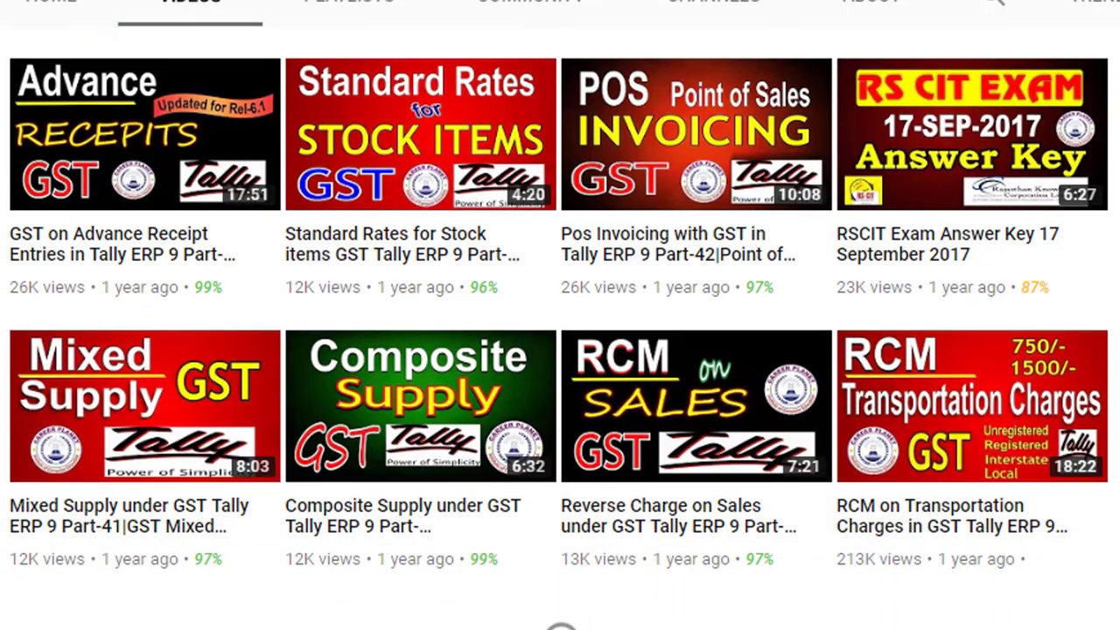
{"action": "scroll", "coordinate": [560, 328], "scroll_direction": "down", "scroll_amount": 20}
{"action": "scroll", "coordinate": [560, 328], "scroll_direction": "up", "scroll_amount": 20}
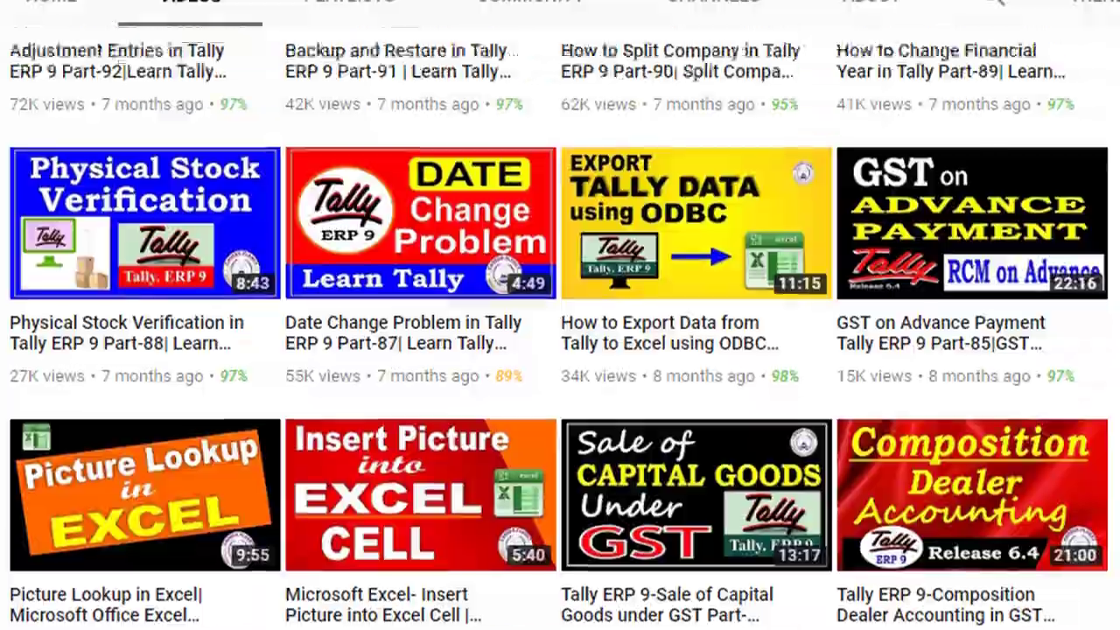
{"action": "scroll", "coordinate": [560, 328], "scroll_direction": "up", "scroll_amount": 10}
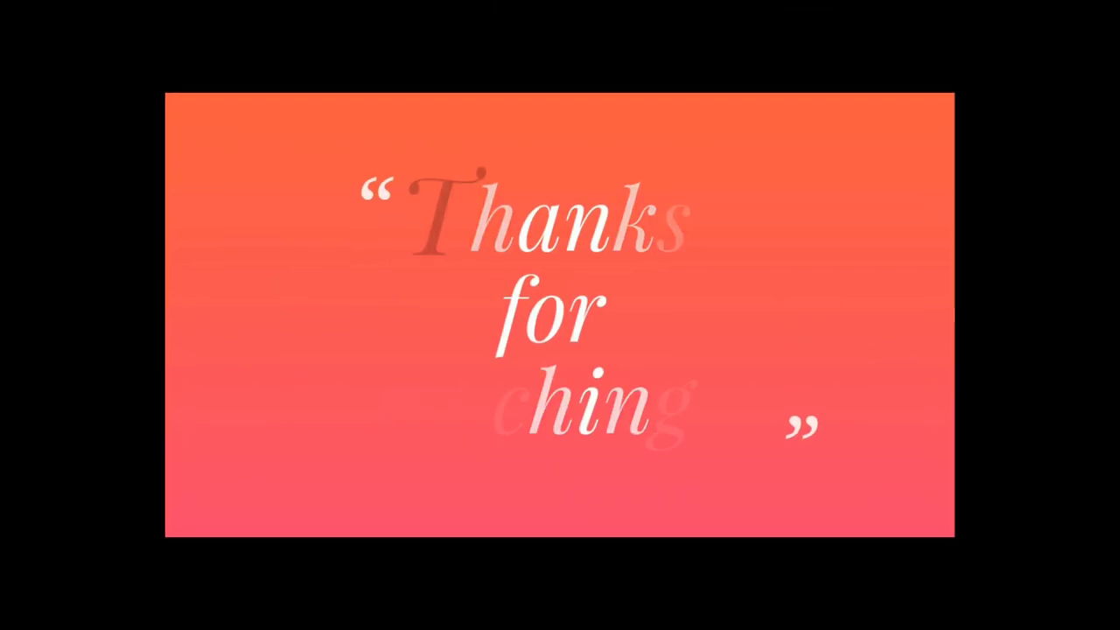